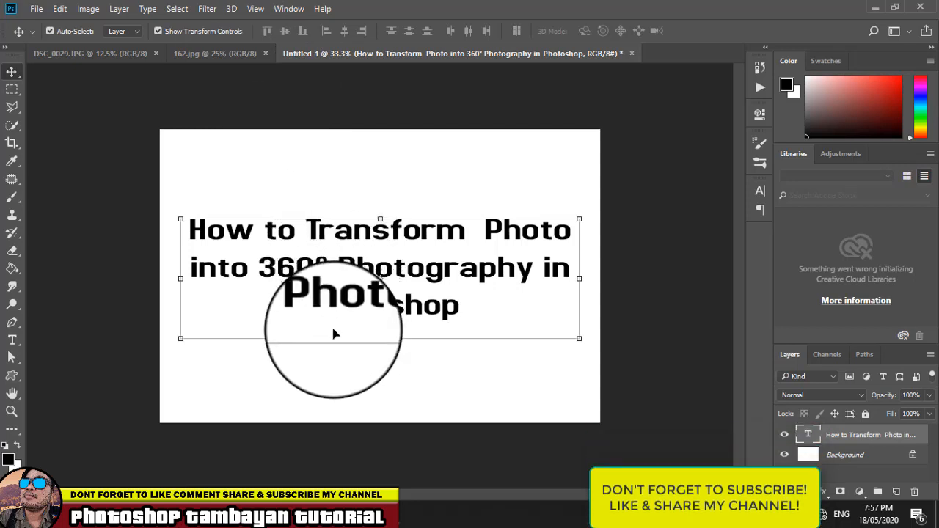
# - View the 162.jpg reference image, then apply an image adjustment that deepens the contrast and colours of the DSC_0029.JPG skyline photo
pyautogui.click(233, 53)
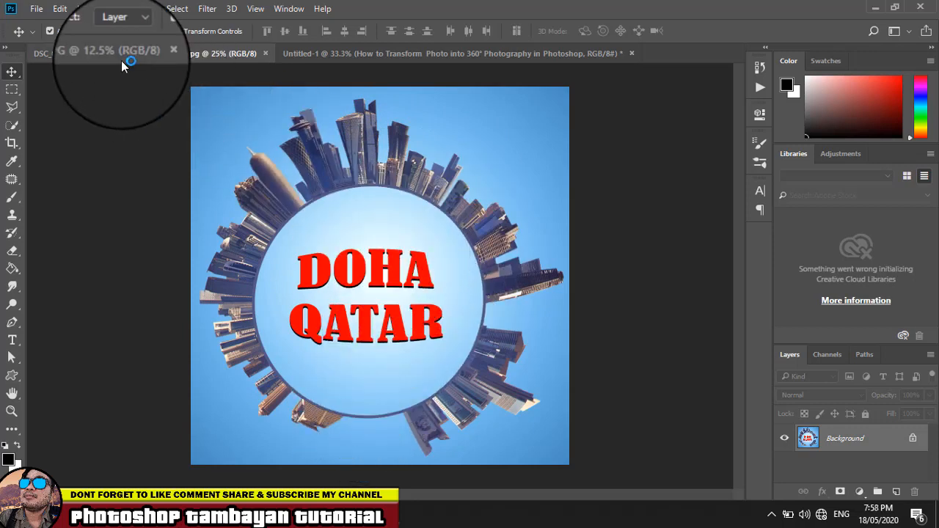
pyautogui.click(77, 53)
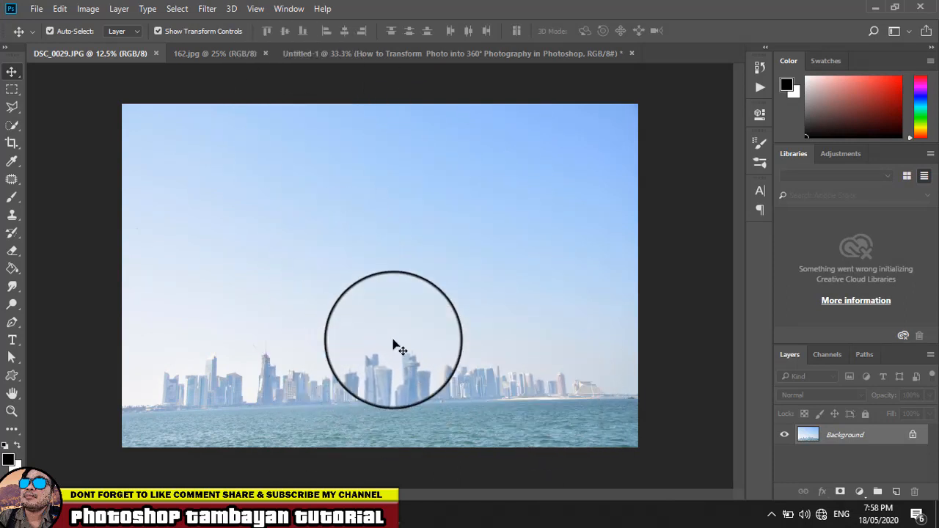
pyautogui.click(85, 9)
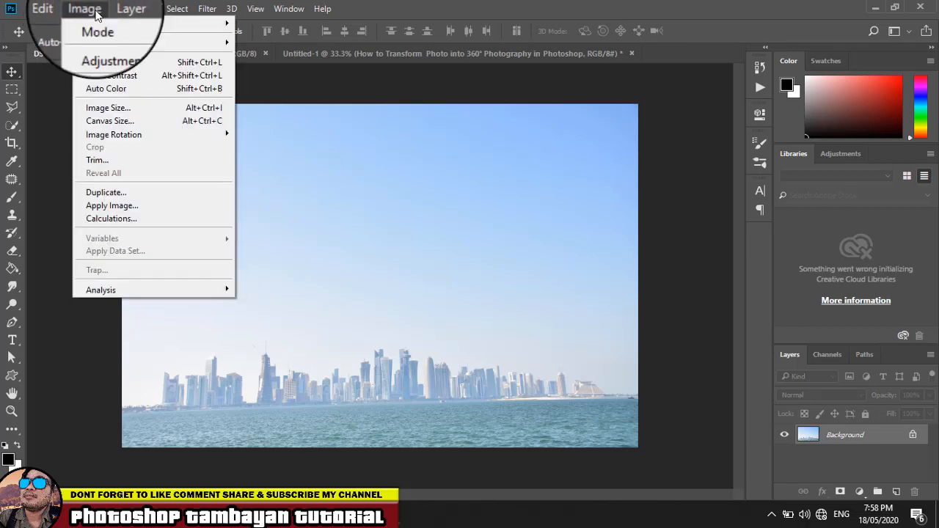
pyautogui.click(101, 64)
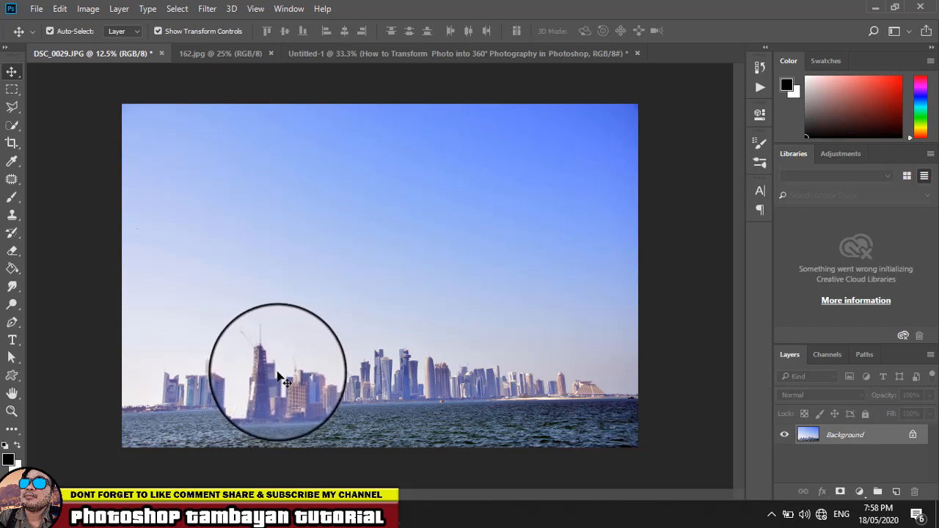
# - Crop the DSC_0029.JPG photo to a narrow horizontal strip around the skyline, removing most of the sky and water
pyautogui.press('c')
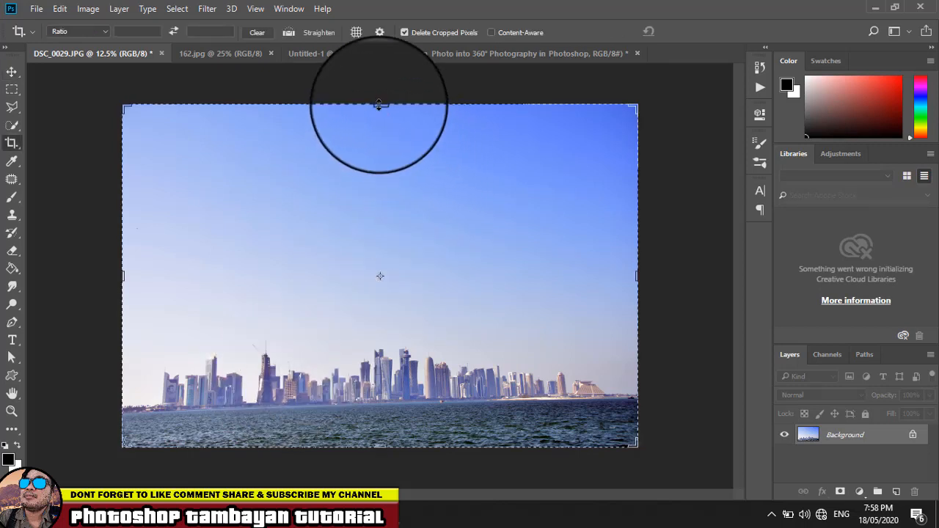
pyautogui.moveTo(379, 105); pyautogui.dragTo(386, 221)
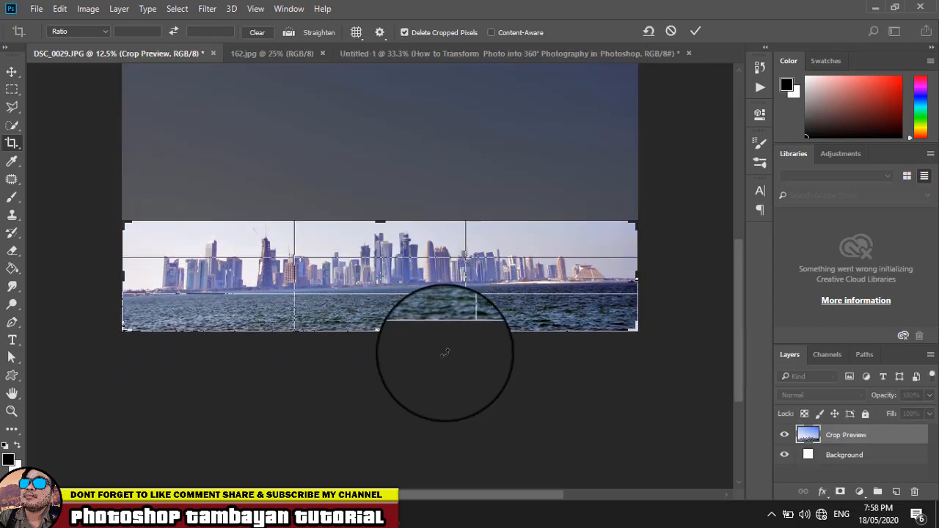
pyautogui.moveTo(380, 331); pyautogui.dragTo(378, 311)
pyautogui.click(694, 38)
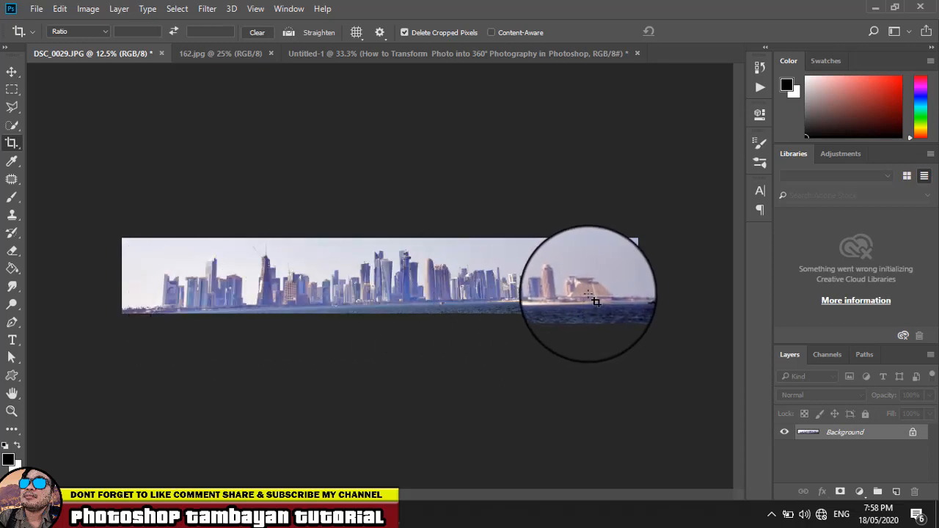
pyautogui.click(13, 72)
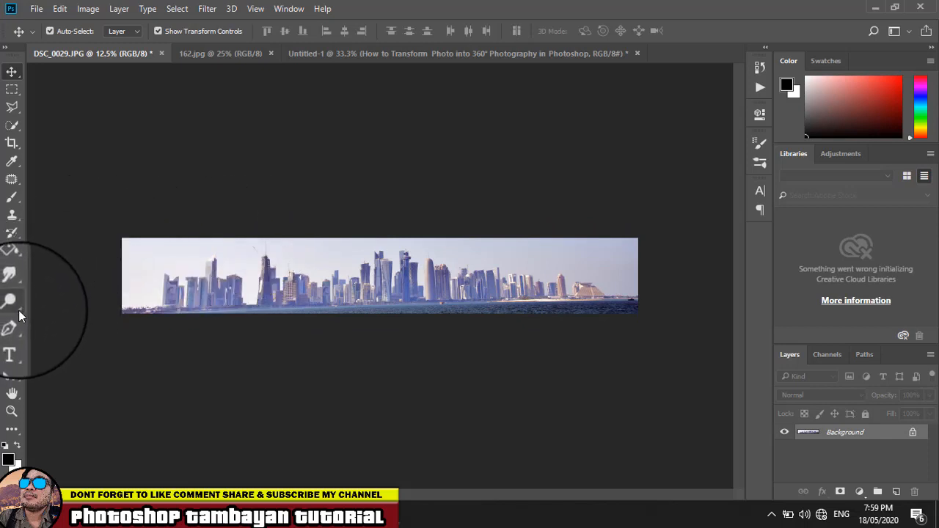
pyautogui.click(18, 320)
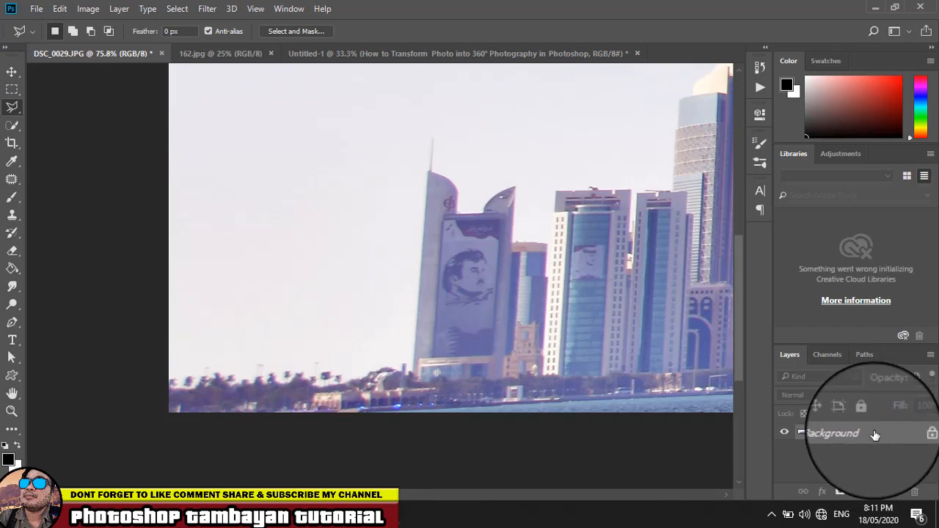
# - Duplicate the Background layer of the skyline photo and hide the original Background
pyautogui.moveTo(874, 432); pyautogui.dragTo(876, 438)
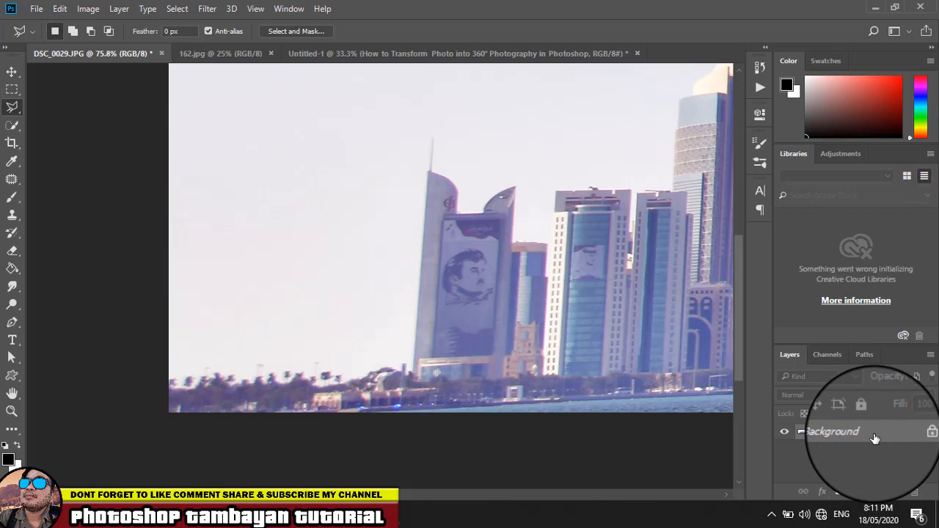
pyautogui.moveTo(875, 438); pyautogui.dragTo(860, 440)
pyautogui.hotkey('ctrl', 'j')
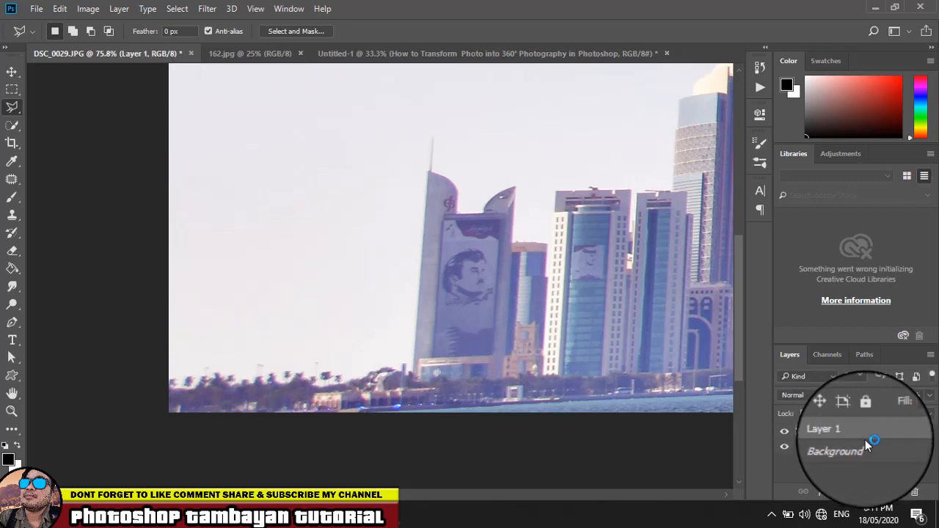
pyautogui.click(785, 448)
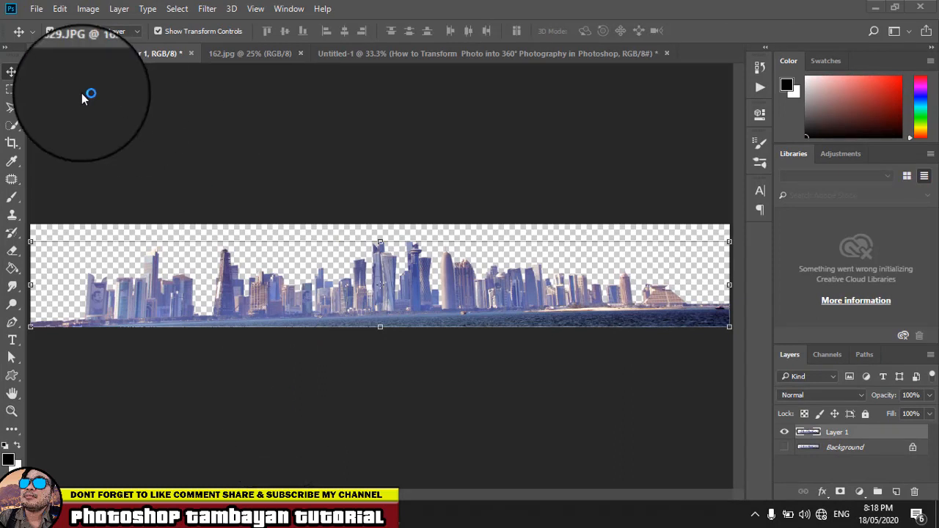
# - Create a new 2200 x 2200 pixel document at 300 pixels/inch with a white background
pyautogui.click(41, 12)
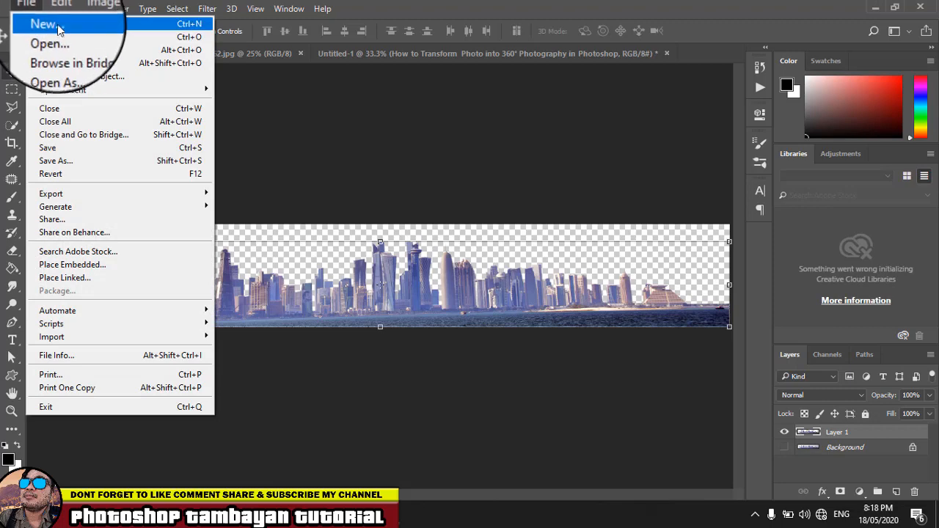
pyautogui.click(651, 381)
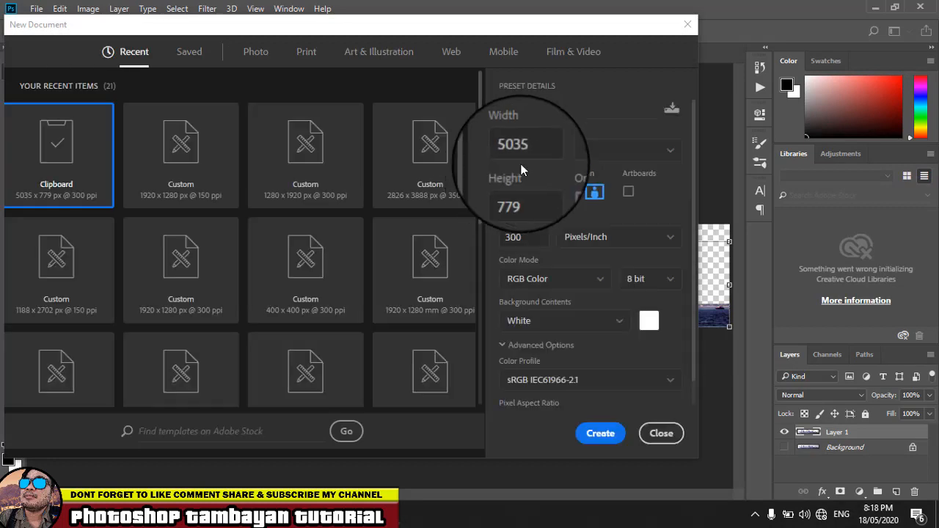
pyautogui.moveTo(544, 154); pyautogui.dragTo(425, 159)
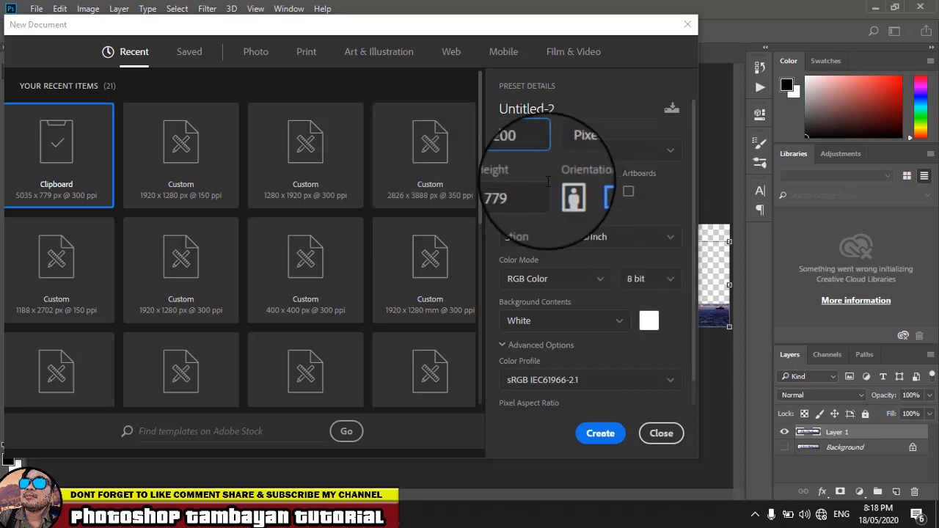
pyautogui.moveTo(534, 192); pyautogui.dragTo(409, 199)
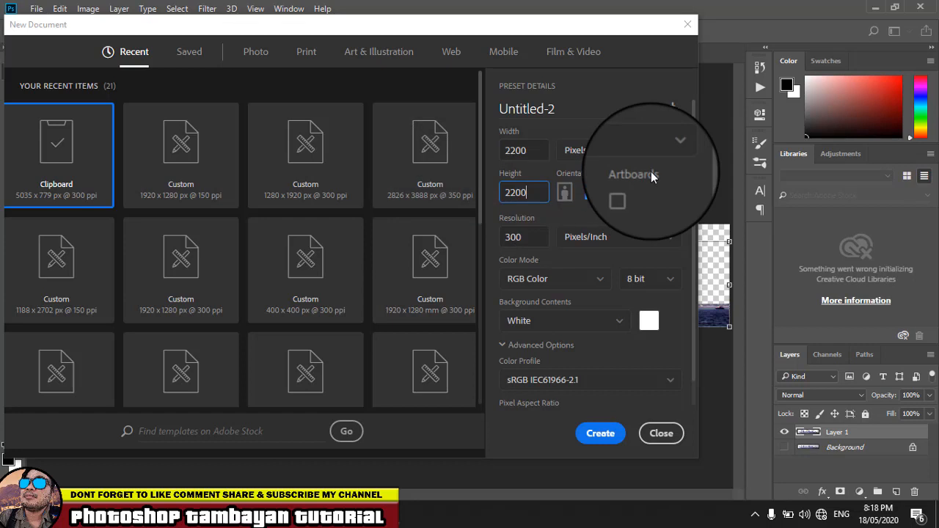
pyautogui.click(591, 436)
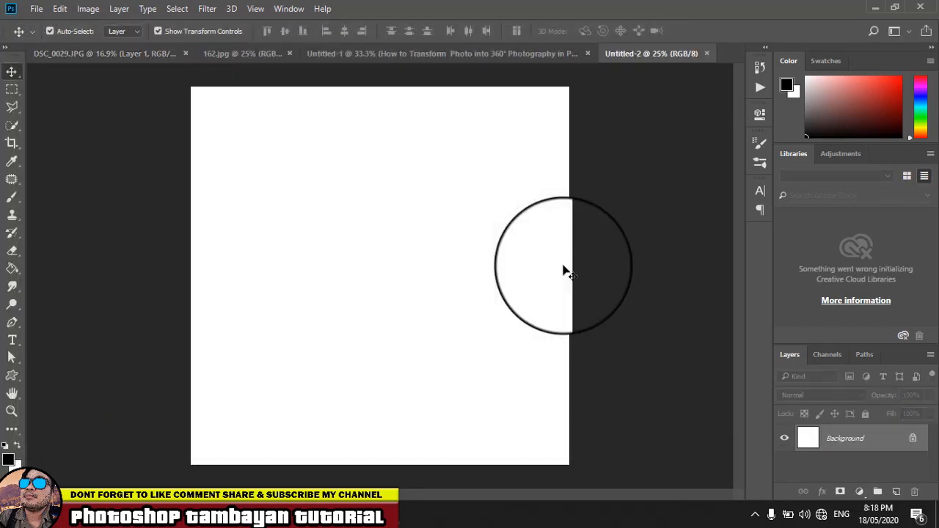
# - Close the Untitled-1 title document without saving its changes
pyautogui.click(446, 53)
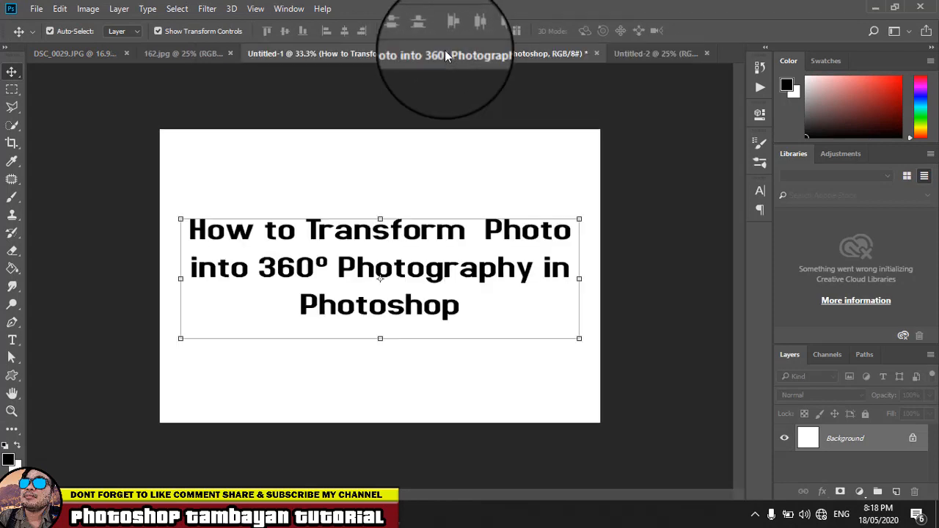
pyautogui.click(596, 54)
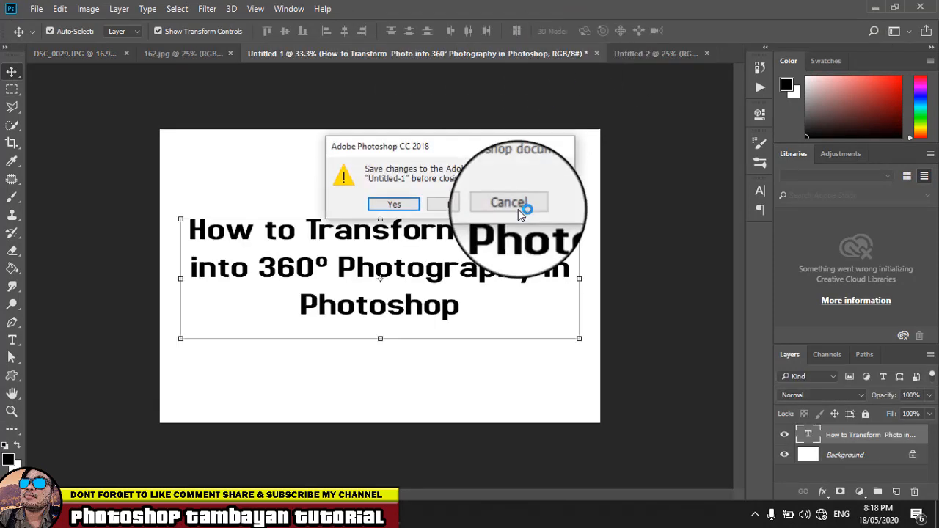
pyautogui.click(449, 205)
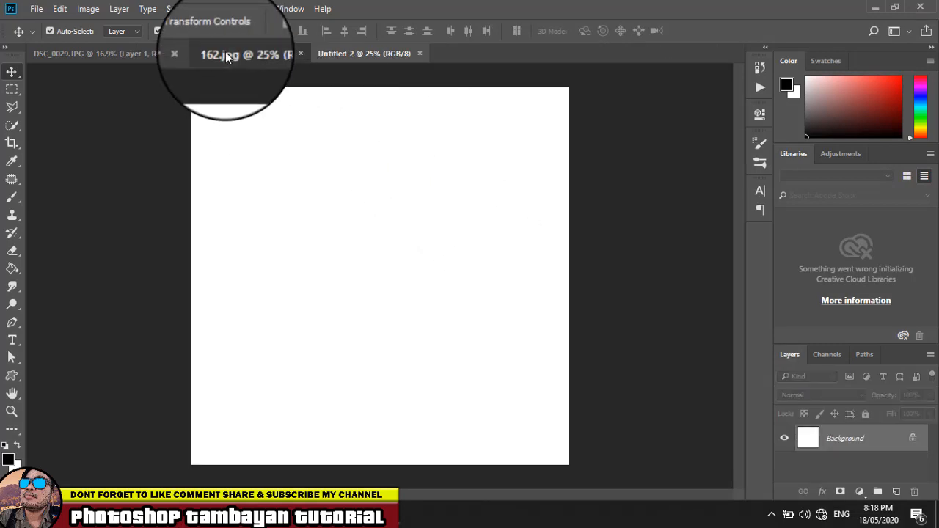
# - Copy the cut-out skyline layer from DSC_0029.JPG into the Untitled-2 document
pyautogui.click(225, 52)
pyautogui.click(122, 56)
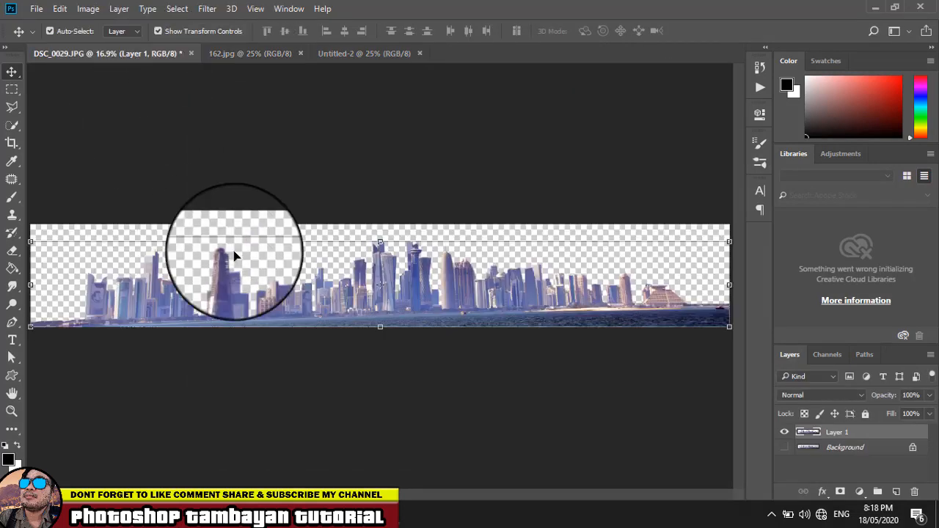
pyautogui.moveTo(411, 275); pyautogui.dragTo(501, 250)
# - Scale the skyline layer down to about 35% and position it across the middle of the square canvas
pyautogui.hotkey('ctrl', 't')
pyautogui.moveTo(303, 290); pyautogui.dragTo(501, 284)
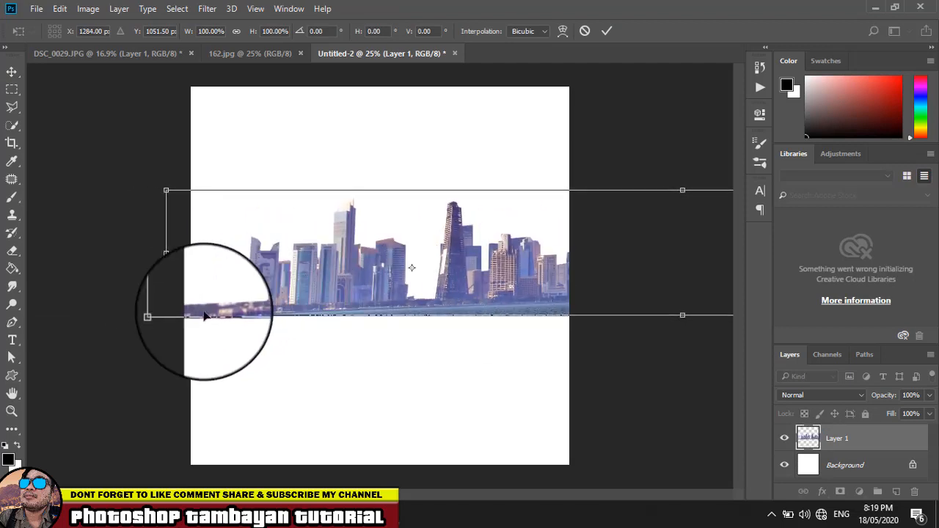
pyautogui.moveTo(166, 316); pyautogui.dragTo(468, 252)
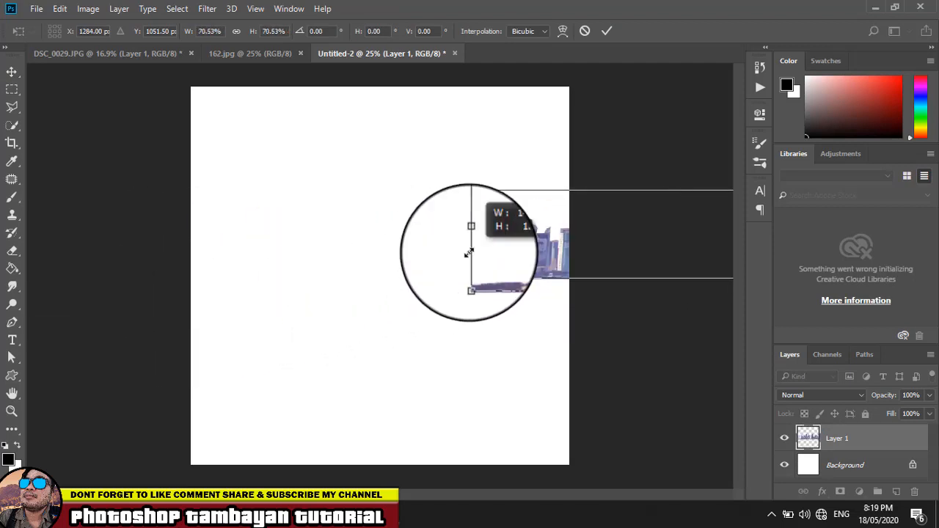
pyautogui.moveTo(540, 250); pyautogui.dragTo(258, 282)
pyautogui.moveTo(190, 316); pyautogui.dragTo(411, 287)
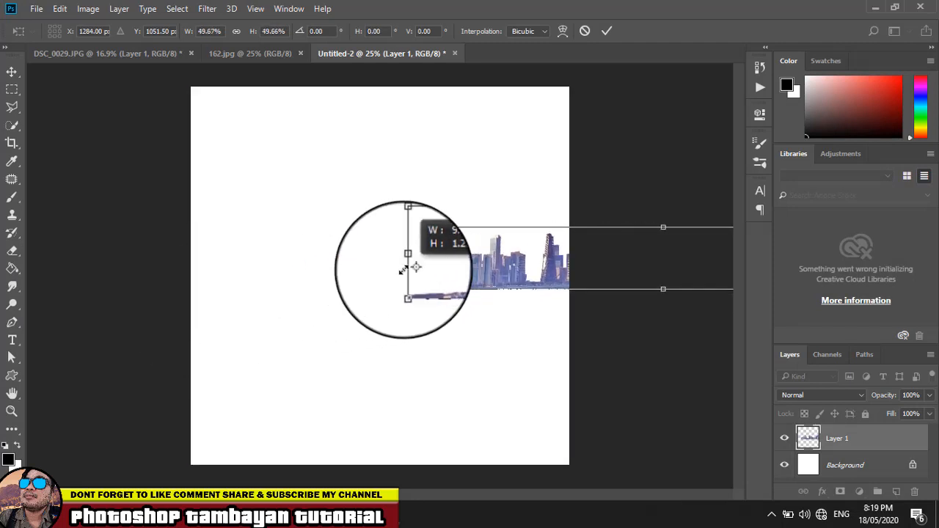
pyautogui.moveTo(510, 287); pyautogui.dragTo(199, 312)
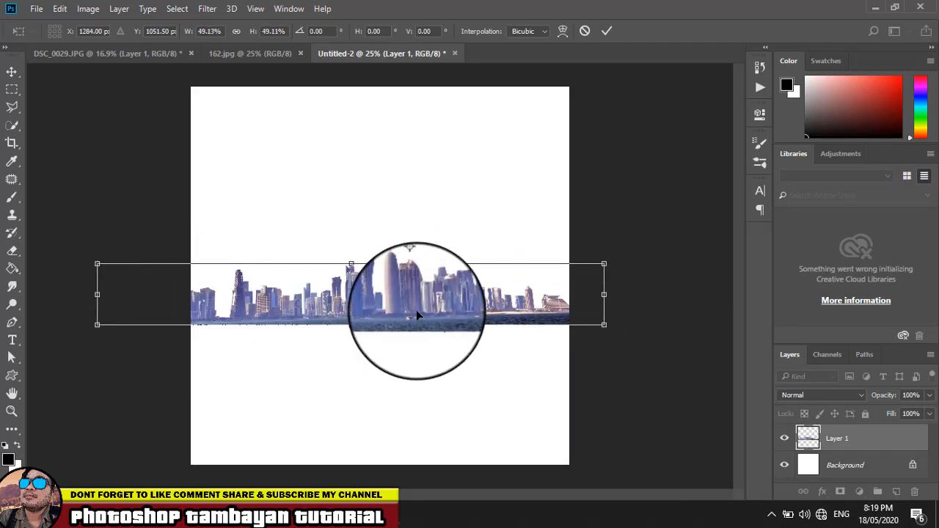
pyautogui.moveTo(416, 310); pyautogui.dragTo(450, 261)
pyautogui.moveTo(126, 278); pyautogui.dragTo(272, 259)
pyautogui.moveTo(504, 256); pyautogui.dragTo(423, 281)
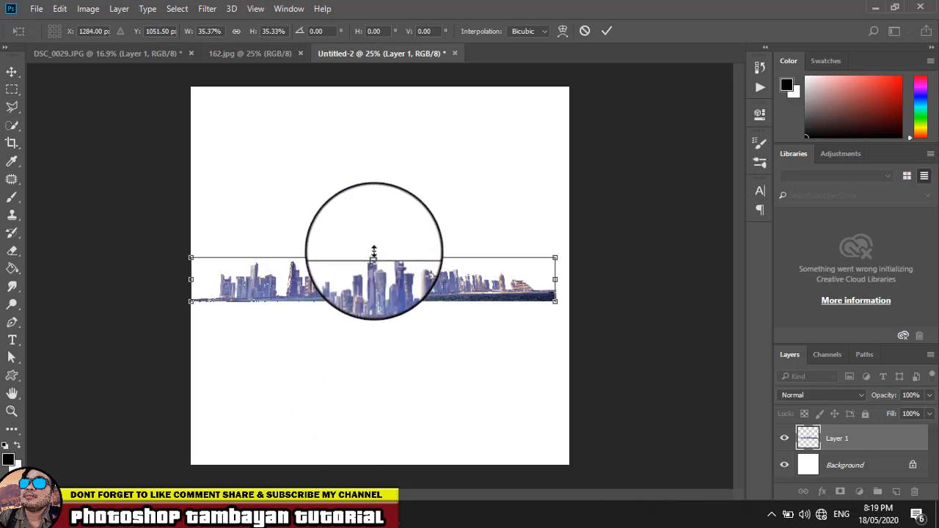
# - Flip the skyline upside down with its height at about -92%, widen it to about 47%, and apply the transform low on the canvas
pyautogui.moveTo(374, 257); pyautogui.dragTo(367, 417)
pyautogui.moveTo(537, 309); pyautogui.dragTo(542, 326)
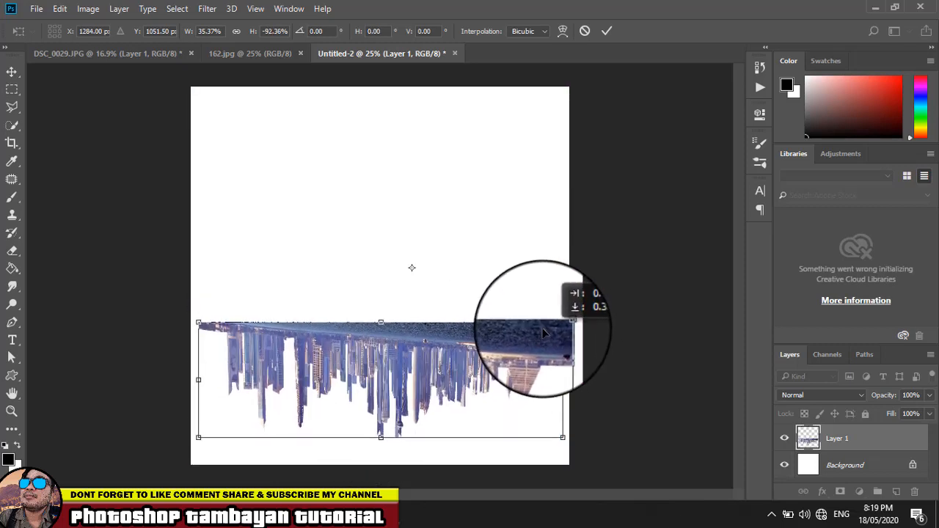
pyautogui.moveTo(562, 373); pyautogui.dragTo(601, 376)
pyautogui.moveTo(197, 376); pyautogui.dragTo(120, 376)
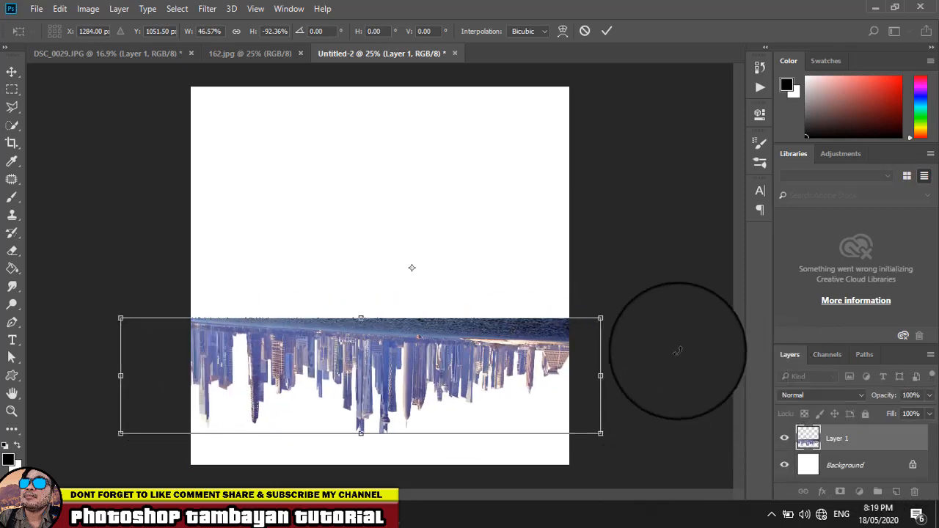
pyautogui.press('Return')
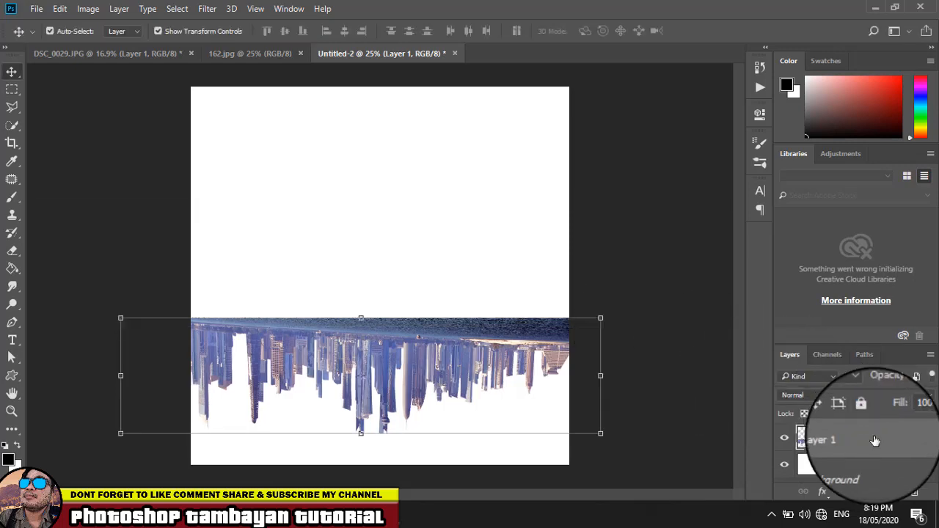
# - Duplicate Layer 1 as Layer 1 copy, hide the original, and move the copy slightly up
pyautogui.rightClick(873, 437)
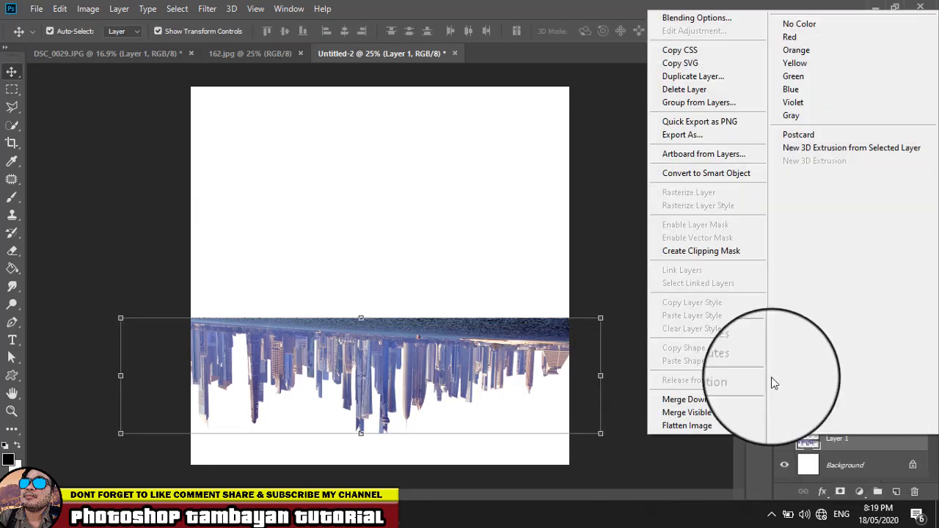
pyautogui.click(672, 76)
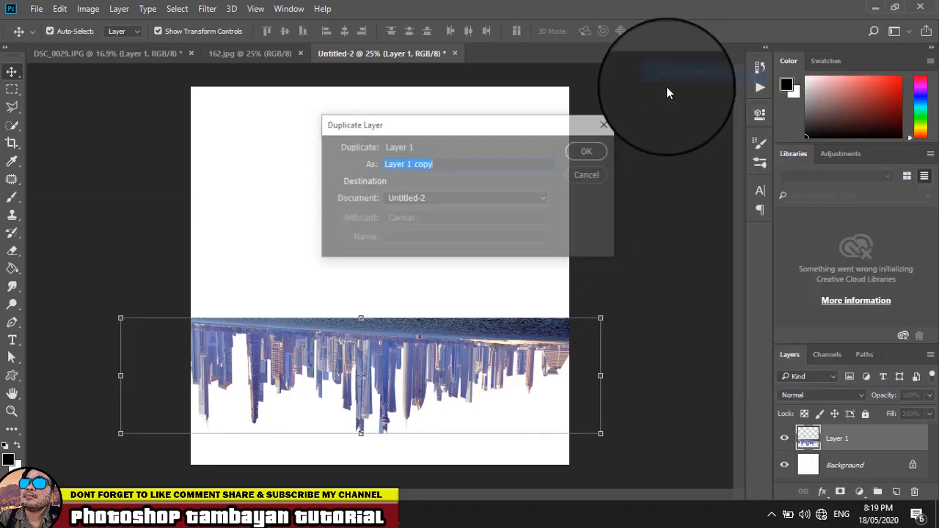
pyautogui.click(592, 153)
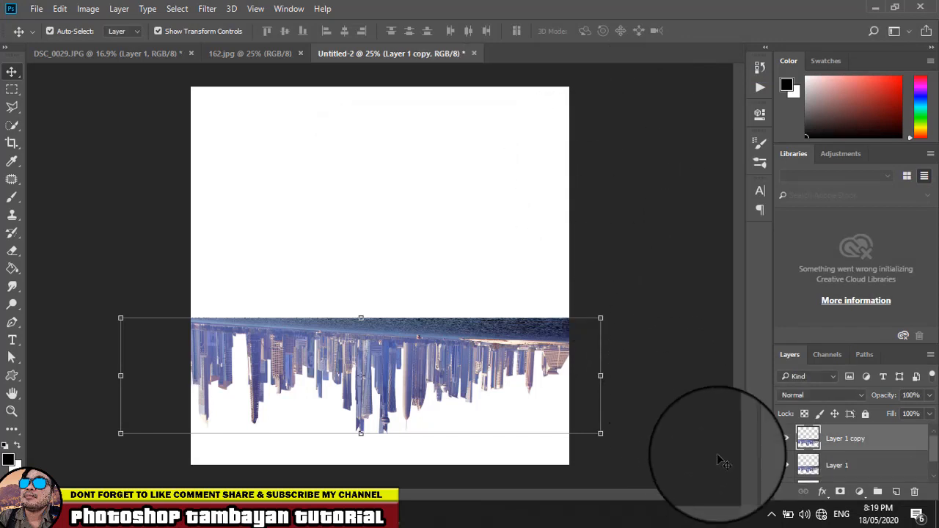
pyautogui.click(785, 465)
pyautogui.moveTo(549, 345); pyautogui.dragTo(528, 320)
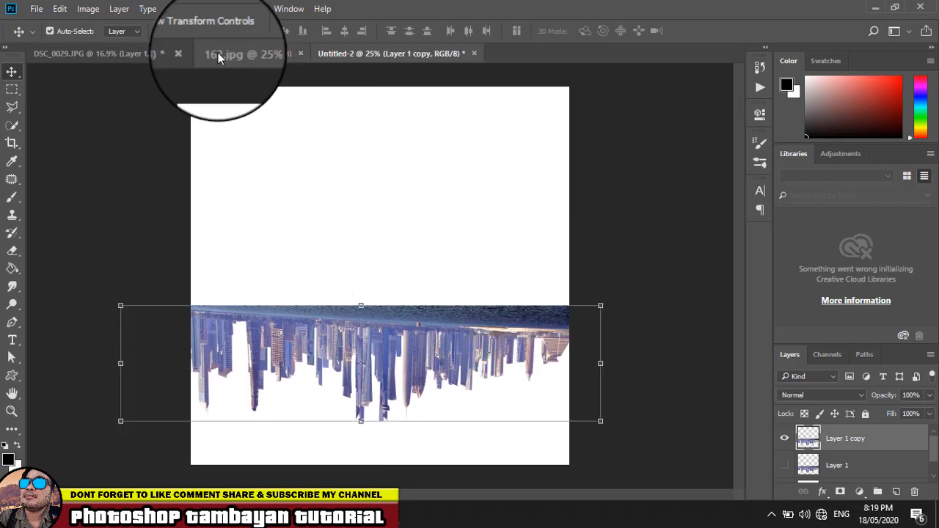
# - Apply the Polar Coordinates filter to Layer 1 copy with Rectangular to Polar, and centre the resulting skyline ring horizontally on the canvas
pyautogui.click(208, 9)
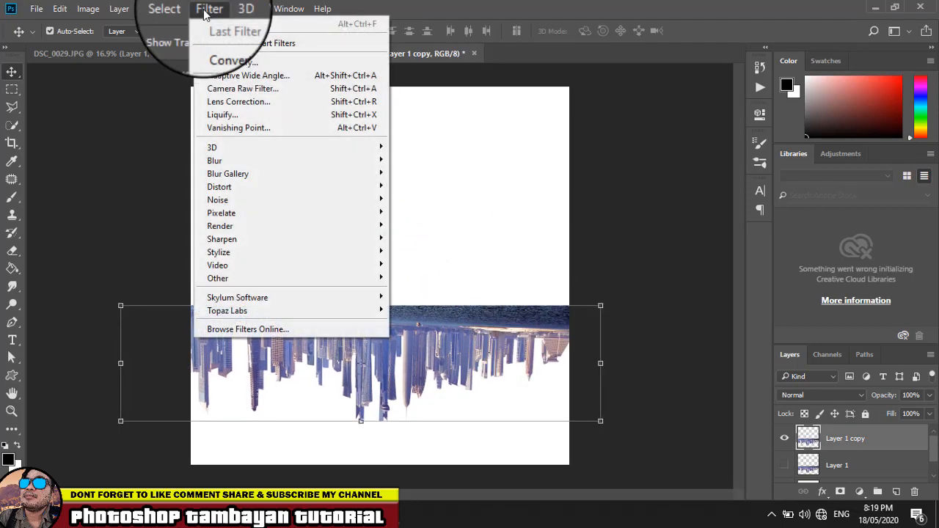
pyautogui.moveTo(280, 187)
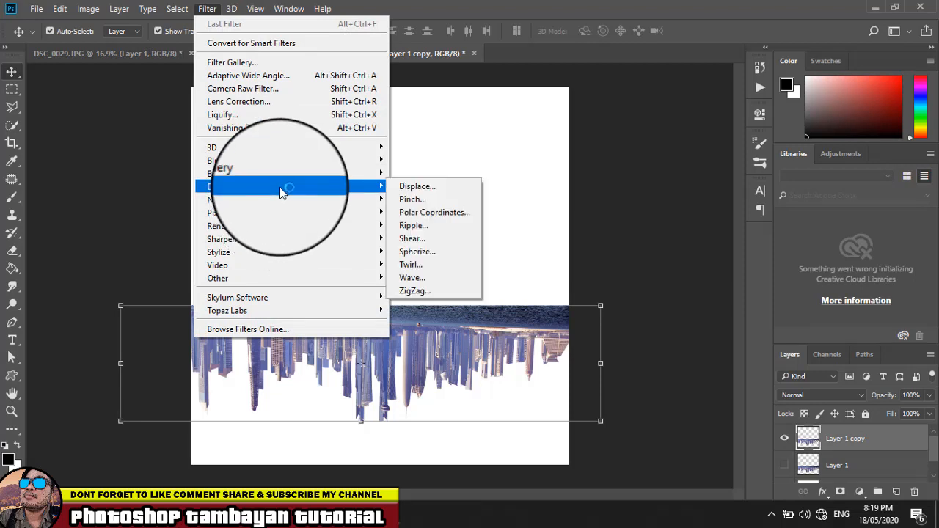
pyautogui.click(441, 212)
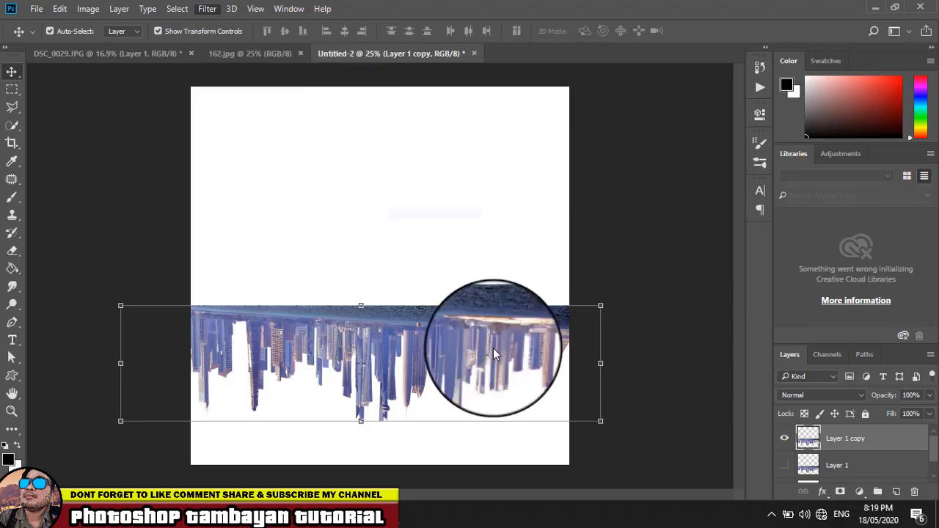
pyautogui.click(343, 286)
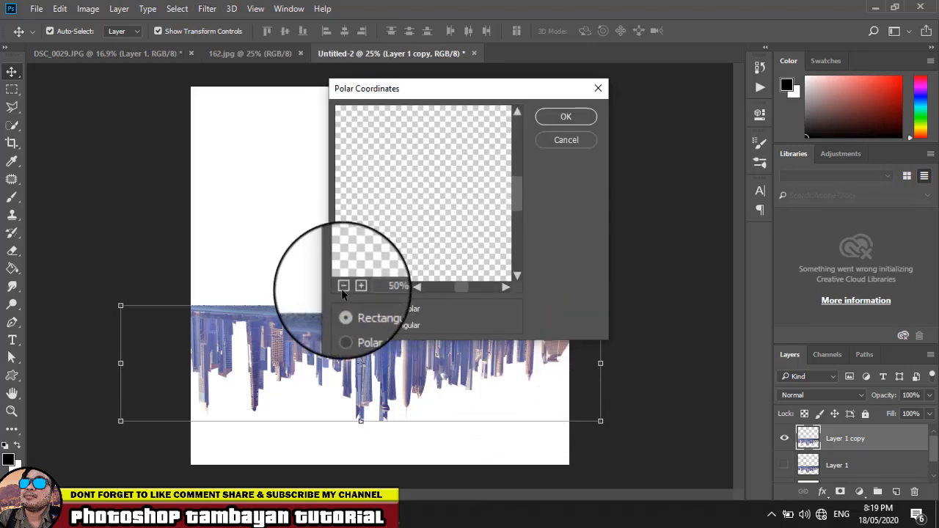
pyautogui.click(343, 286)
pyautogui.click(343, 286)
pyautogui.click(343, 286)
pyautogui.click(342, 286)
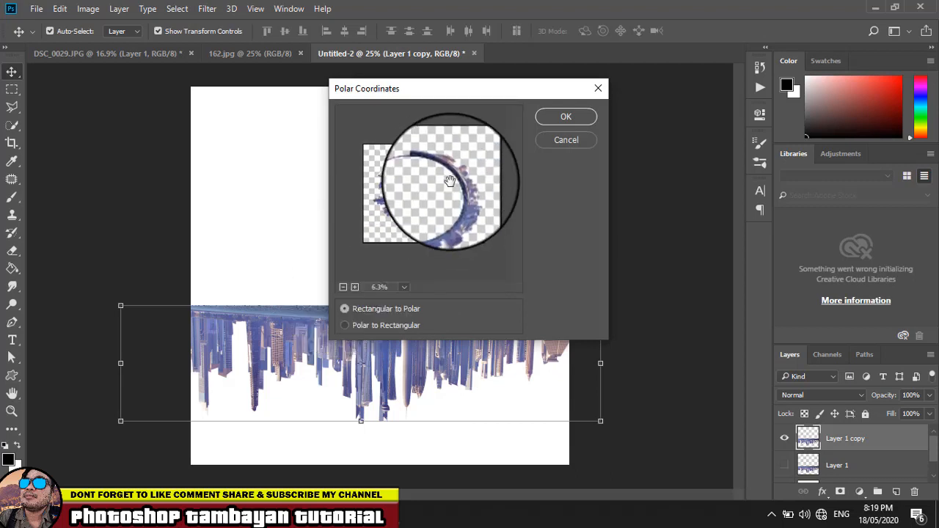
pyautogui.click(566, 118)
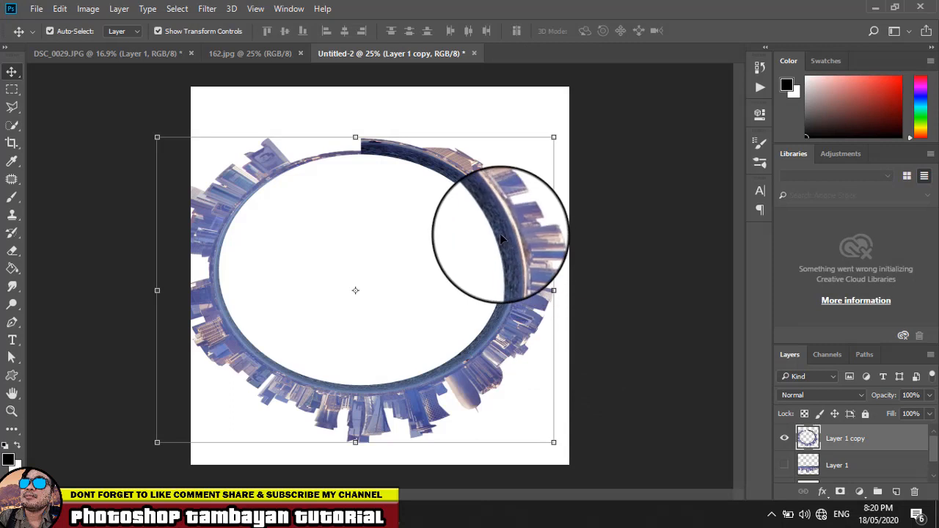
pyautogui.moveTo(500, 233); pyautogui.dragTo(522, 240)
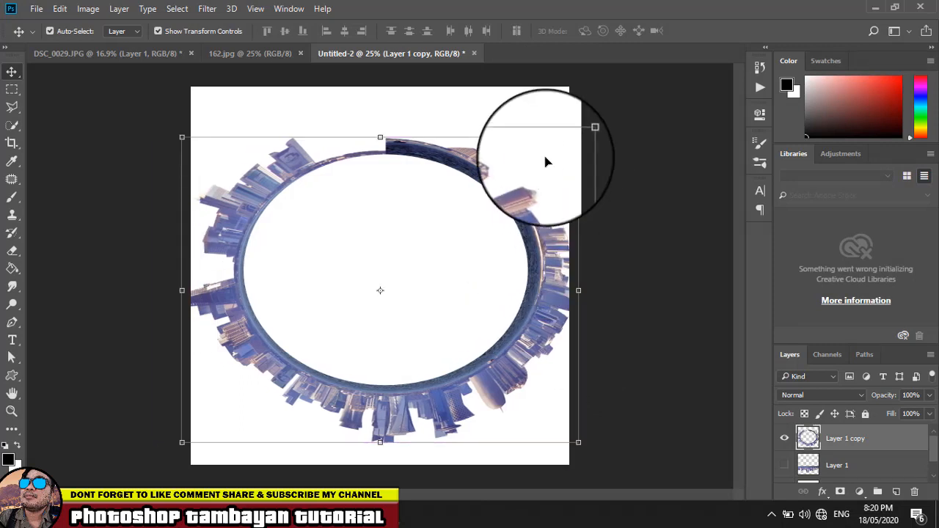
# - Try scaling the skyline ring to about 72% in the middle of the canvas, and compare with the 162.jpg example
pyautogui.moveTo(577, 139); pyautogui.dragTo(470, 222)
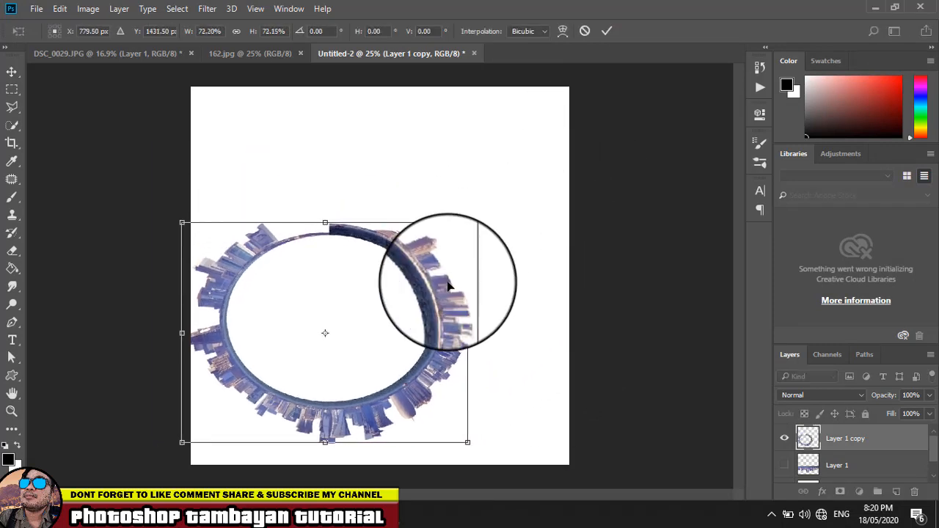
pyautogui.moveTo(444, 284); pyautogui.dragTo(491, 219)
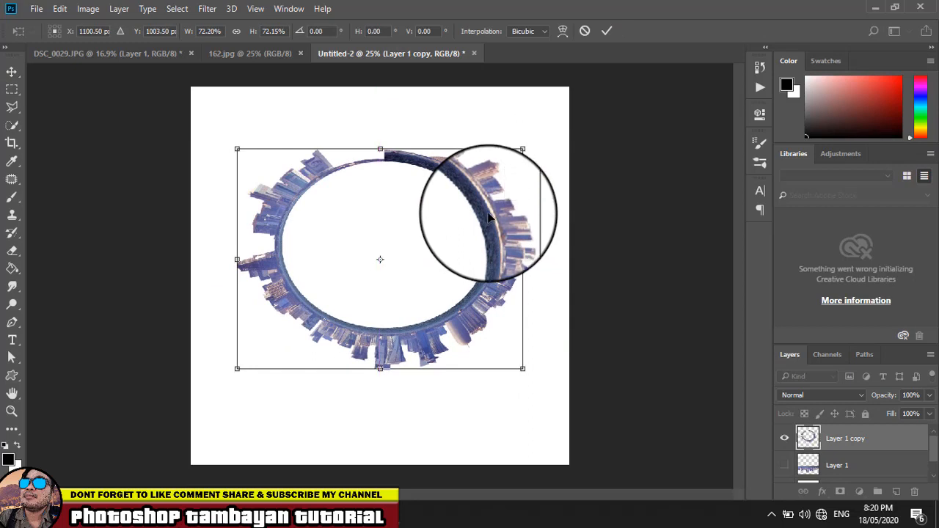
pyautogui.click(218, 56)
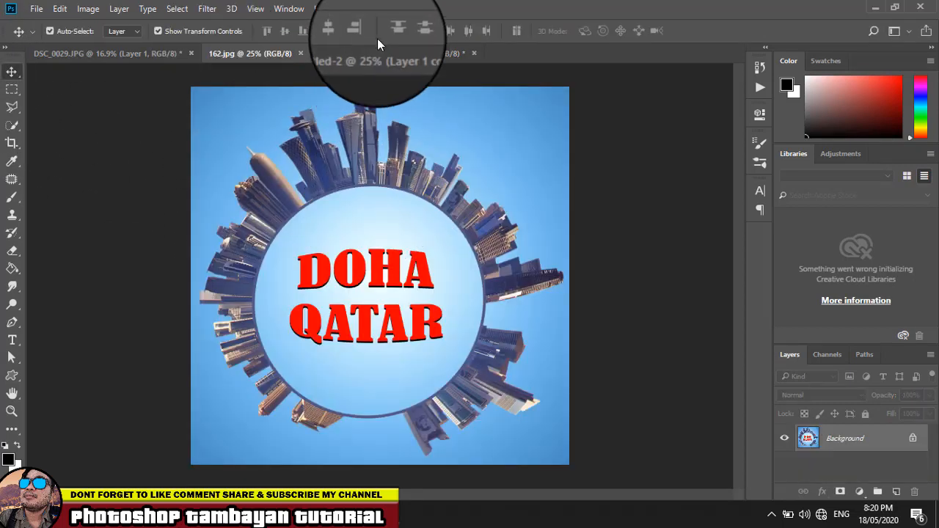
pyautogui.click(376, 58)
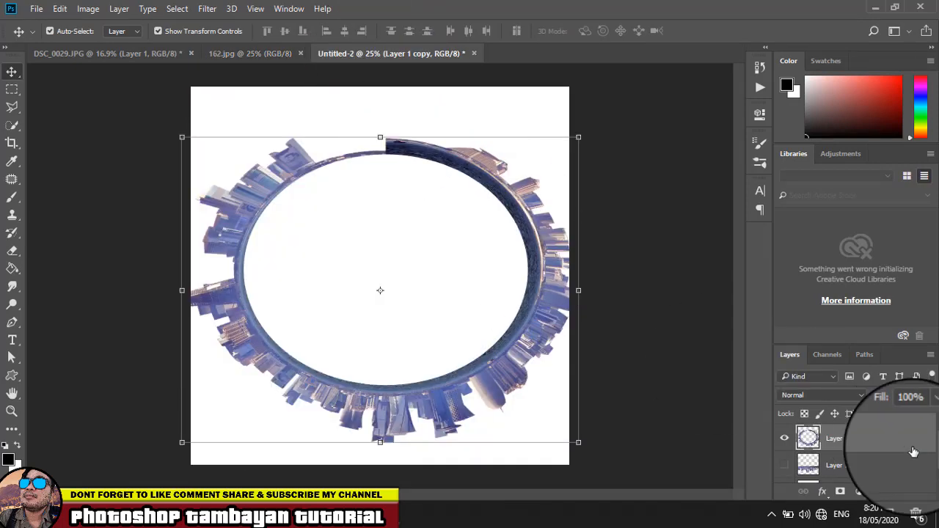
# - Hide Layer 1 copy, duplicate the flipped skyline of Layer 1 as Layer 1 copy 2, and hide Layer 1
pyautogui.click(784, 438)
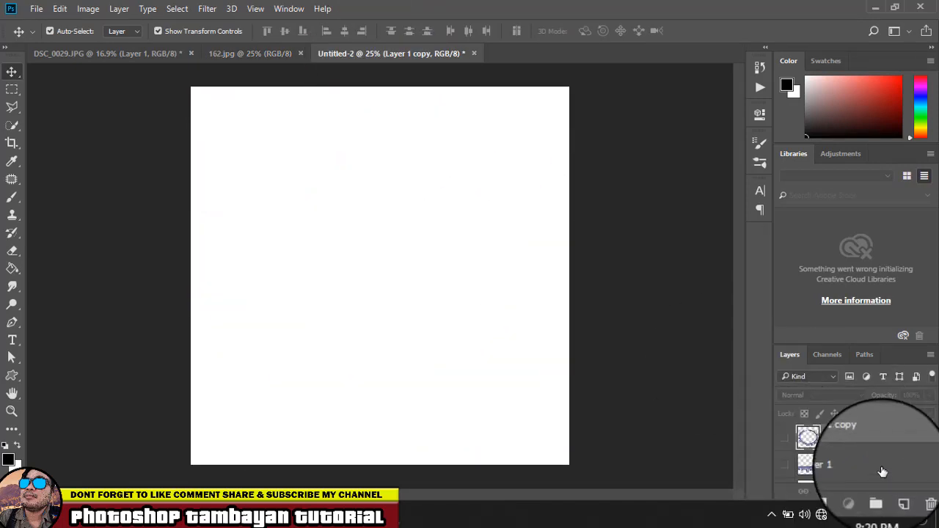
pyautogui.click(883, 472)
pyautogui.click(784, 464)
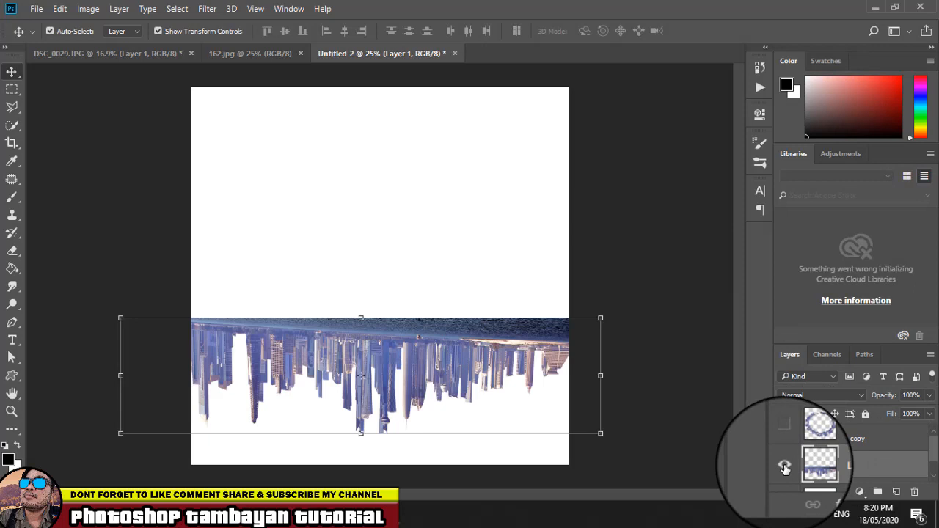
pyautogui.rightClick(874, 469)
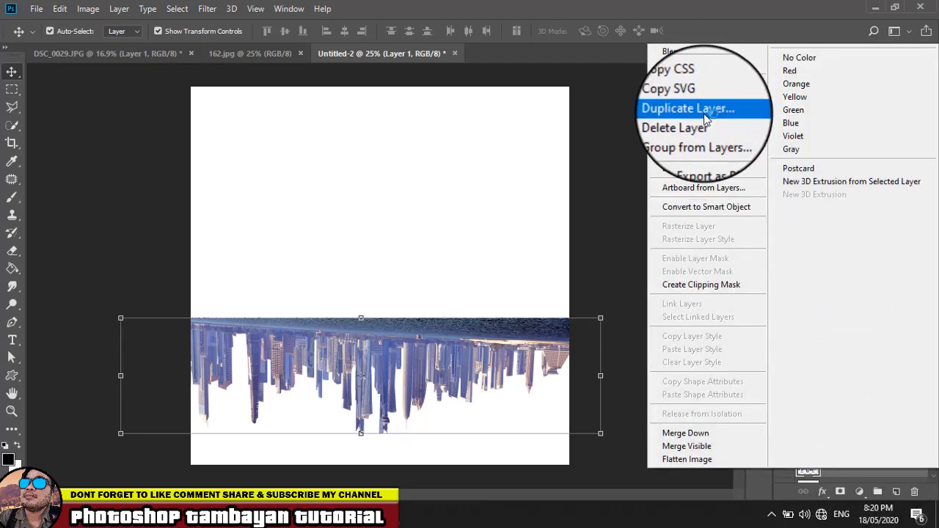
pyautogui.click(705, 119)
pyautogui.click(592, 151)
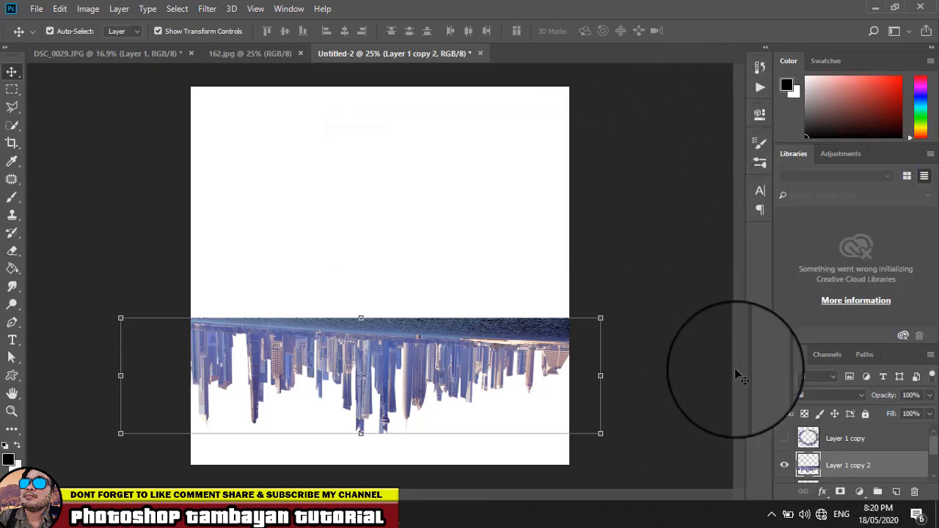
pyautogui.scroll(-1, 791, 457)
pyautogui.click(785, 466)
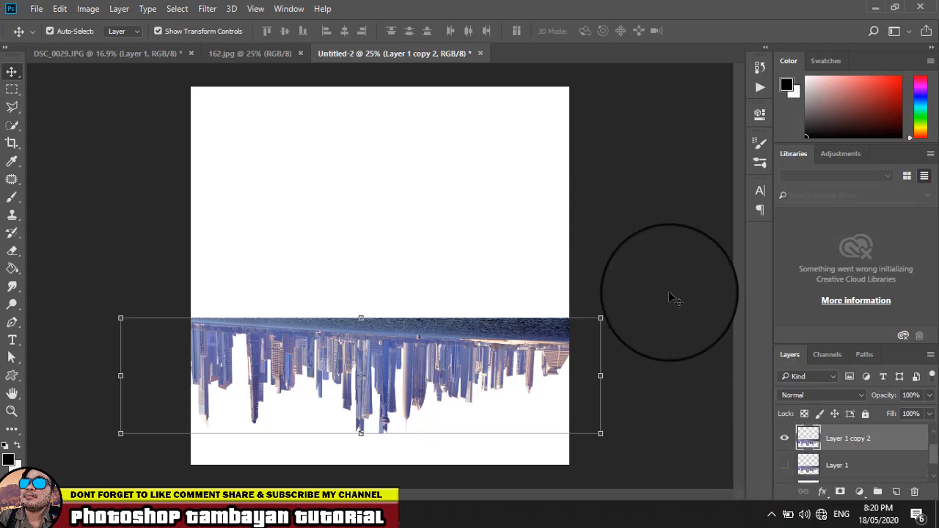
# - Turn the Layer 1 copy 2 skyline upright at about 72% width and -84% height, placed centrally in the canvas's upper half
pyautogui.click(673, 298)
pyautogui.click(482, 327)
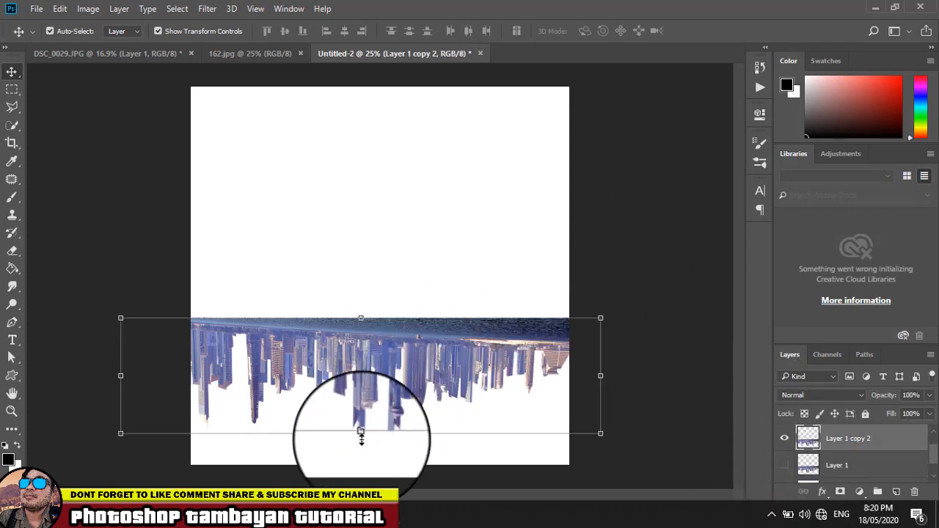
pyautogui.moveTo(361, 435); pyautogui.dragTo(385, 175)
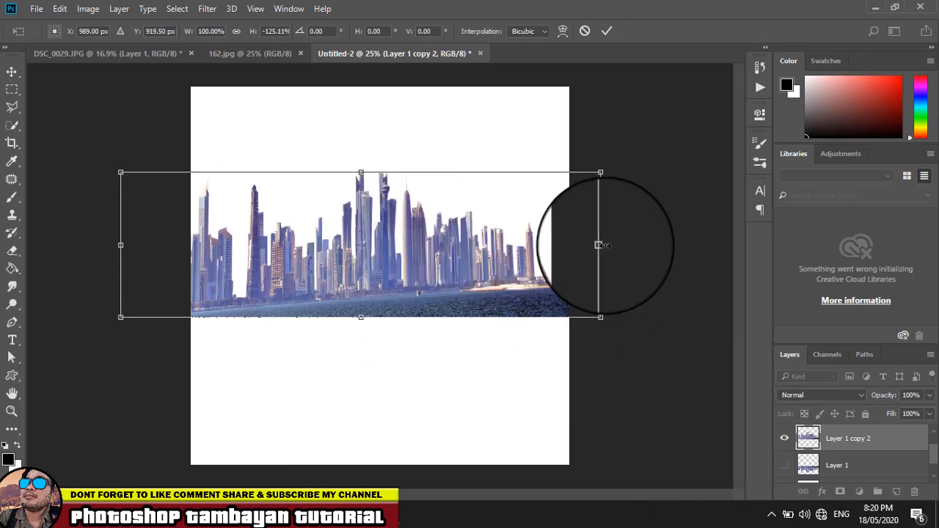
pyautogui.moveTo(600, 246); pyautogui.dragTo(469, 255)
pyautogui.moveTo(346, 277); pyautogui.dragTo(426, 263)
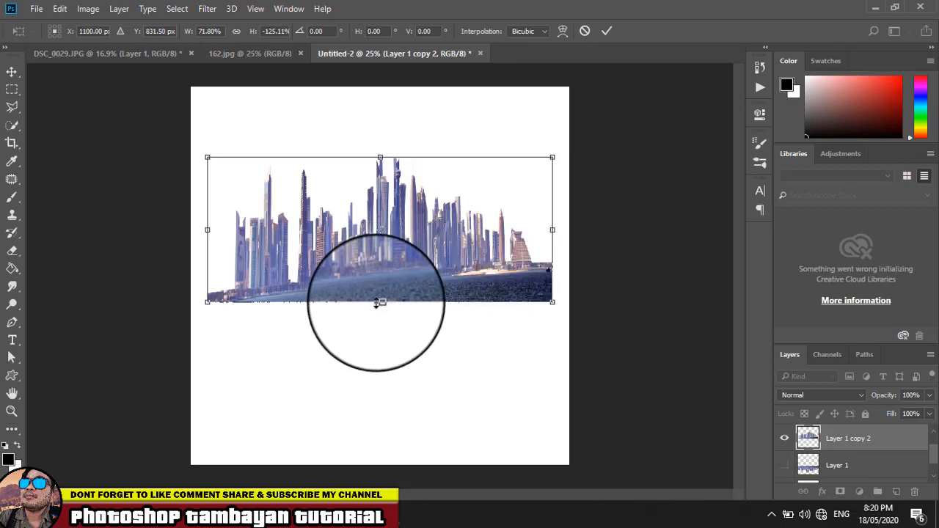
pyautogui.moveTo(379, 300); pyautogui.dragTo(376, 255)
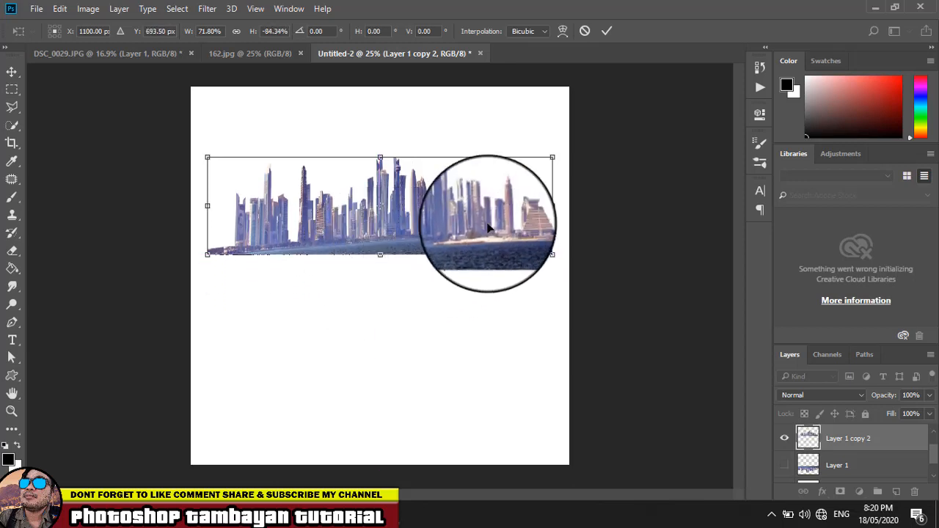
pyautogui.press('Return')
pyautogui.moveTo(462, 212); pyautogui.dragTo(461, 222)
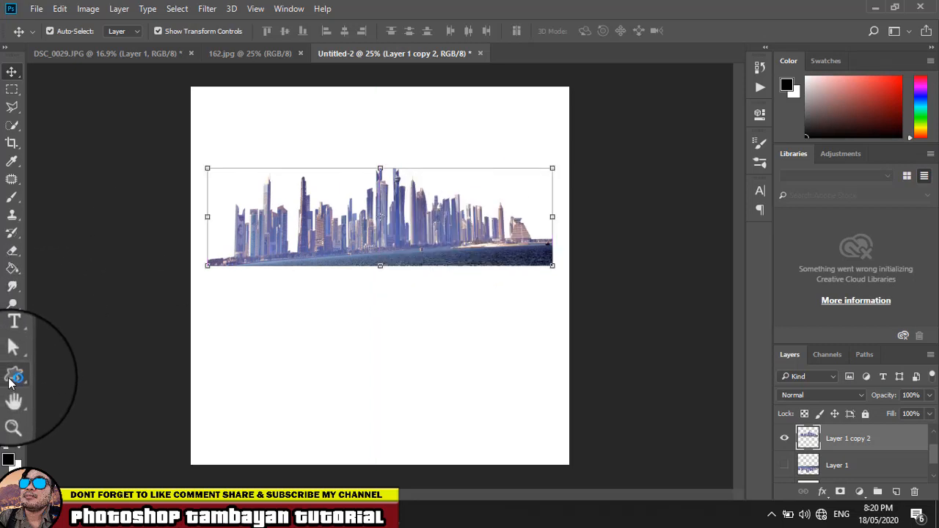
# - Select a rectangular strip of water along the skyline's lower edge and delete it to leave a straight base
pyautogui.click(12, 91)
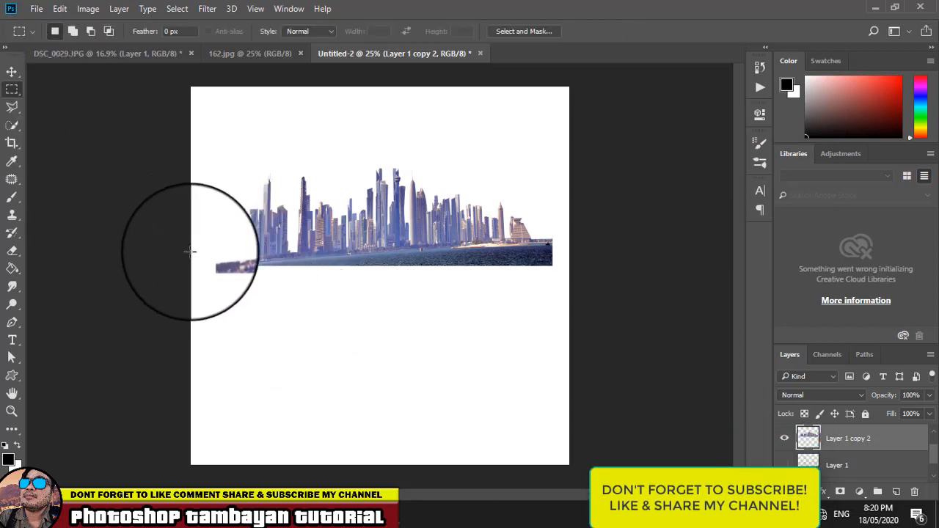
pyautogui.moveTo(190, 251); pyautogui.dragTo(612, 289)
pyautogui.moveTo(533, 278)
pyautogui.mouseDown()
pyautogui.moveTo(539, 282)
pyautogui.moveTo(533, 278)
pyautogui.mouseUp()
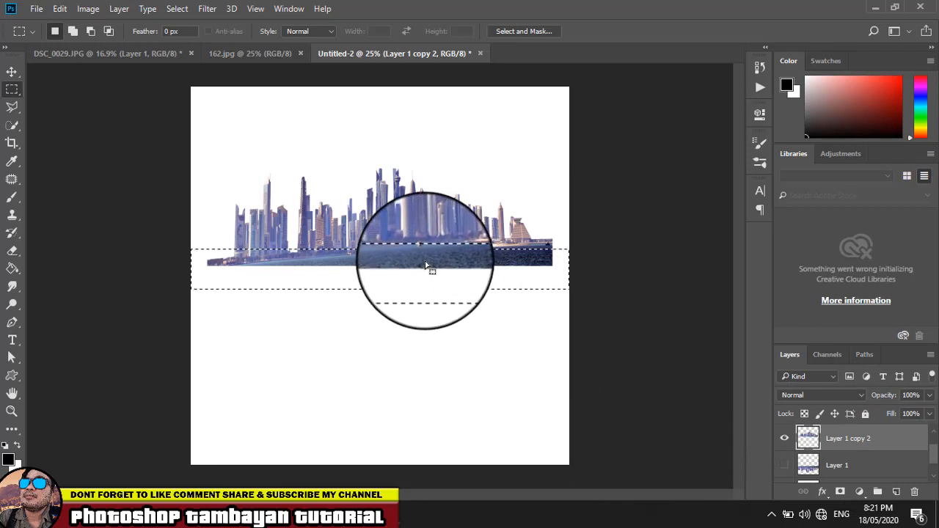
pyautogui.moveTo(426, 266); pyautogui.dragTo(423, 270)
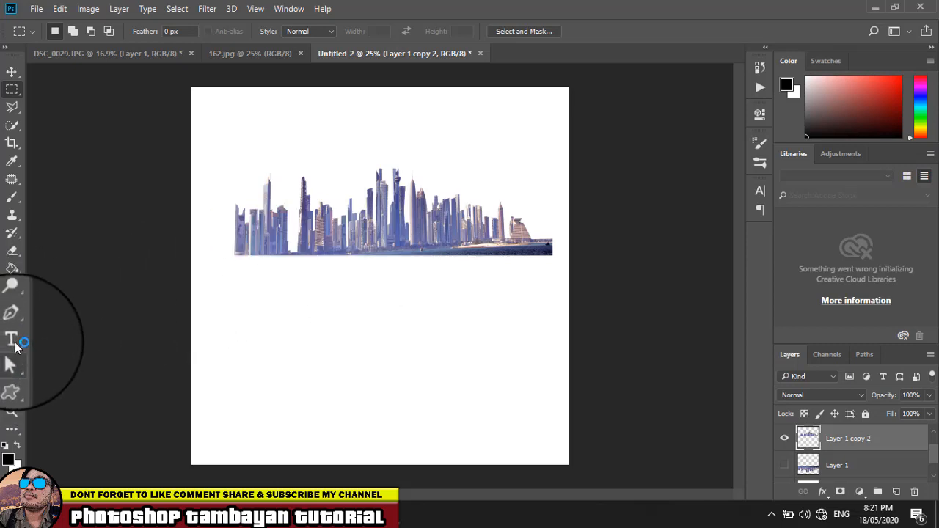
# - Draw a black bar shape about 1944 px wide and 88 px high along the skyline's base and move it up over the waterline
pyautogui.click(11, 376)
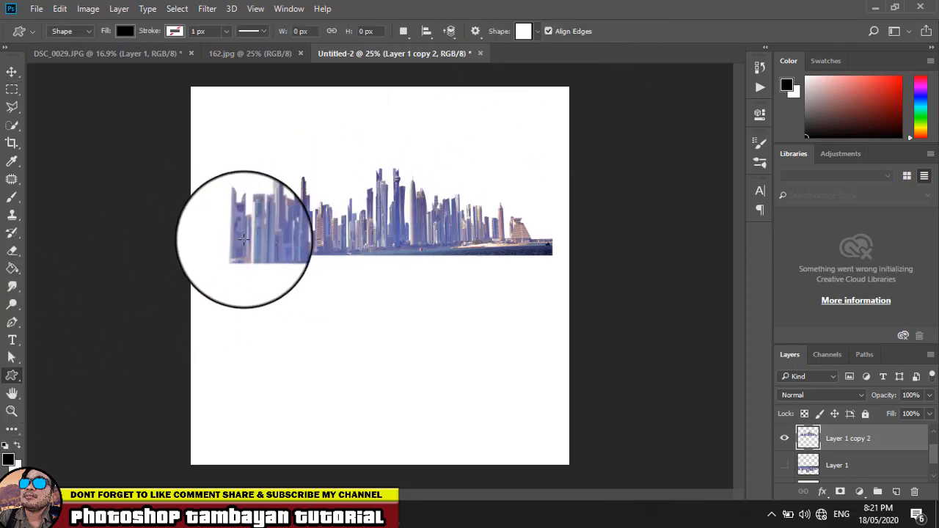
pyautogui.moveTo(370, 287); pyautogui.dragTo(564, 273)
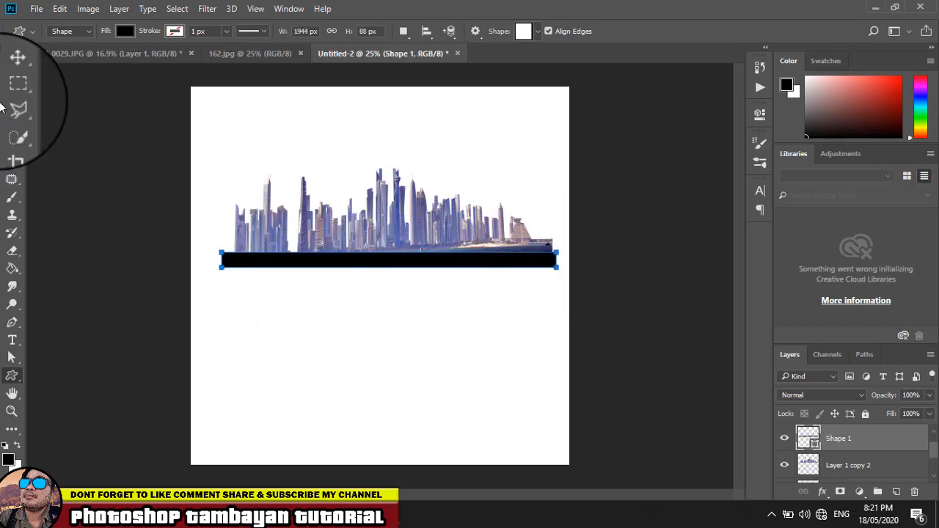
pyautogui.click(11, 73)
pyautogui.moveTo(506, 270); pyautogui.dragTo(516, 251)
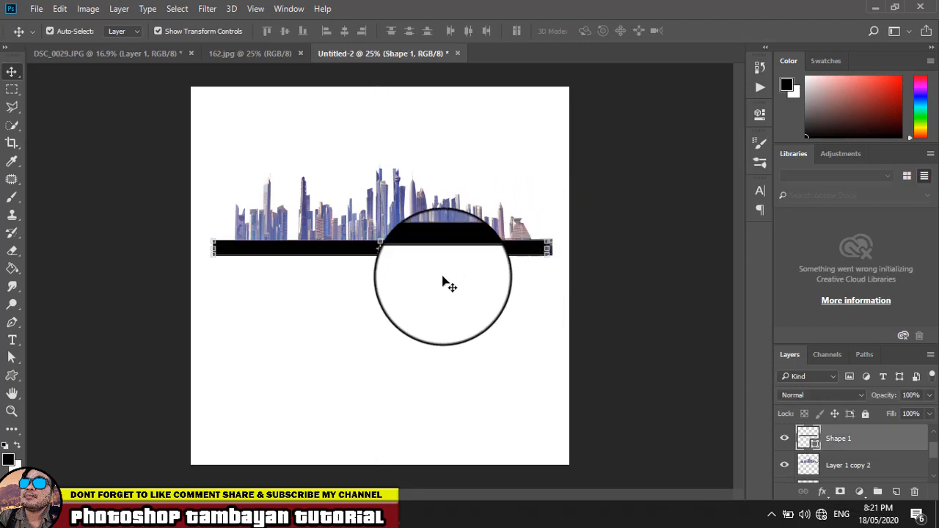
# - Reduce the height of the black bar to about half and apply the transform
pyautogui.hotkey('ctrl', 't')
pyautogui.moveTo(380, 246); pyautogui.dragTo(381, 245)
pyautogui.press('Return')
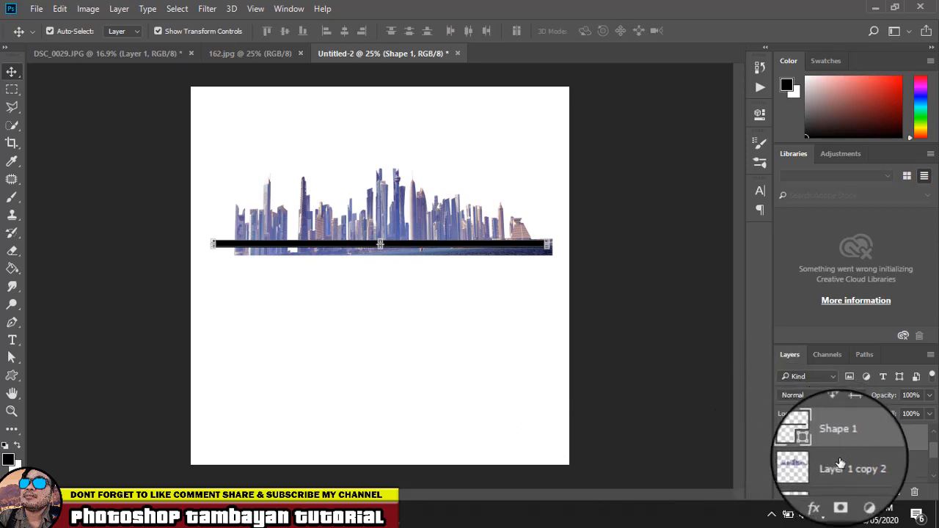
# - Give the Shape 1 bar a dark olive Color Overlay in Normal blend mode at 100% opacity
pyautogui.click(822, 490)
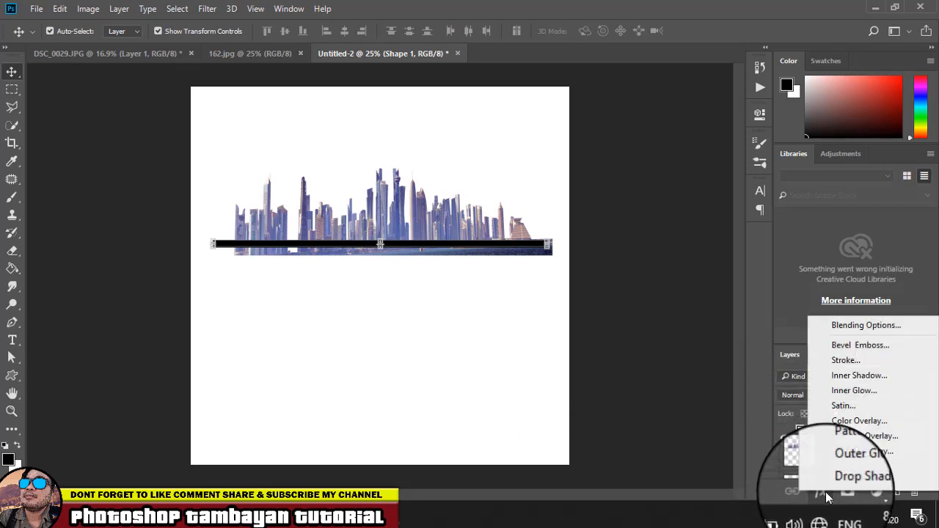
pyautogui.click(856, 423)
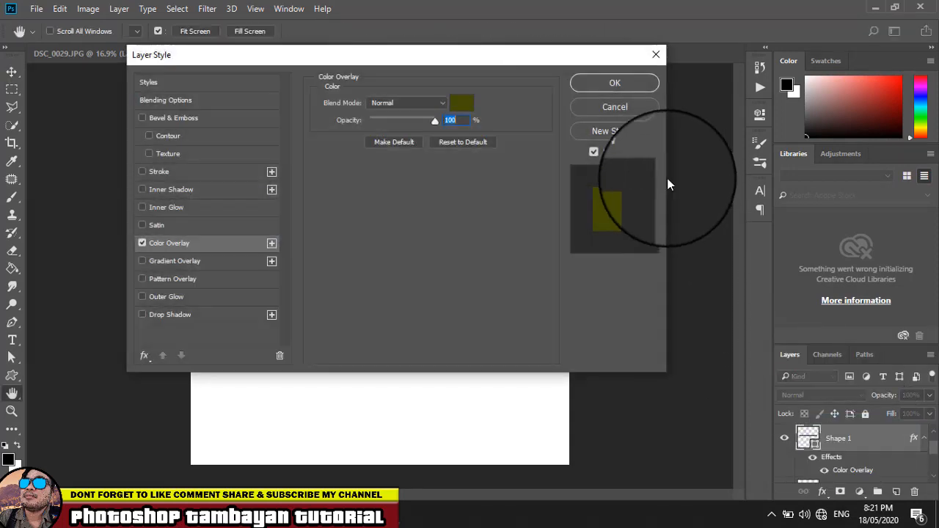
pyautogui.moveTo(519, 67); pyautogui.dragTo(776, 199)
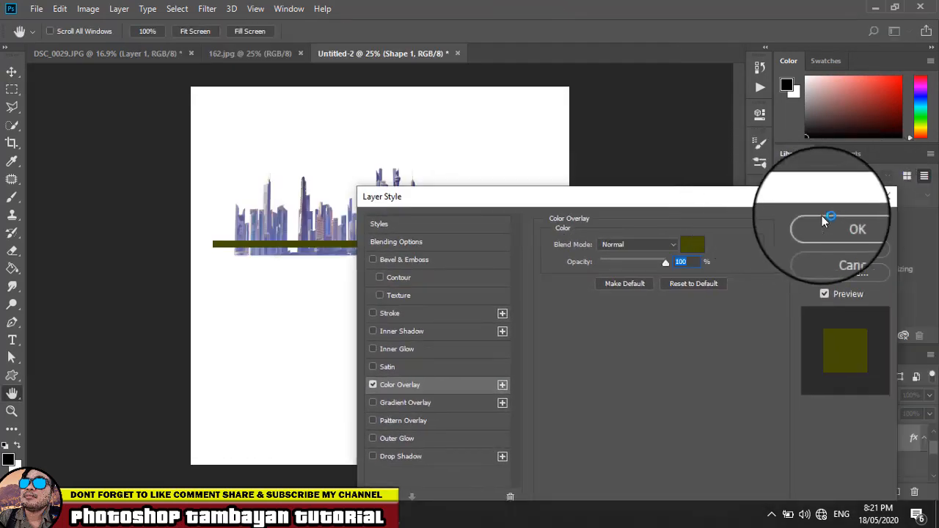
pyautogui.click(841, 225)
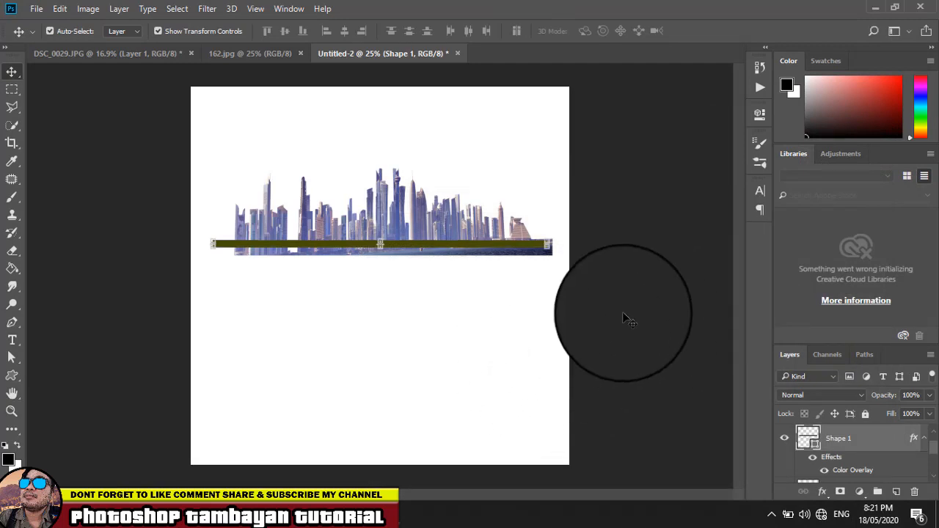
# - Select the part of the Layer 1 copy 2 skyline below the olive bar with the Rectangular Marquee and delete it
pyautogui.click(625, 316)
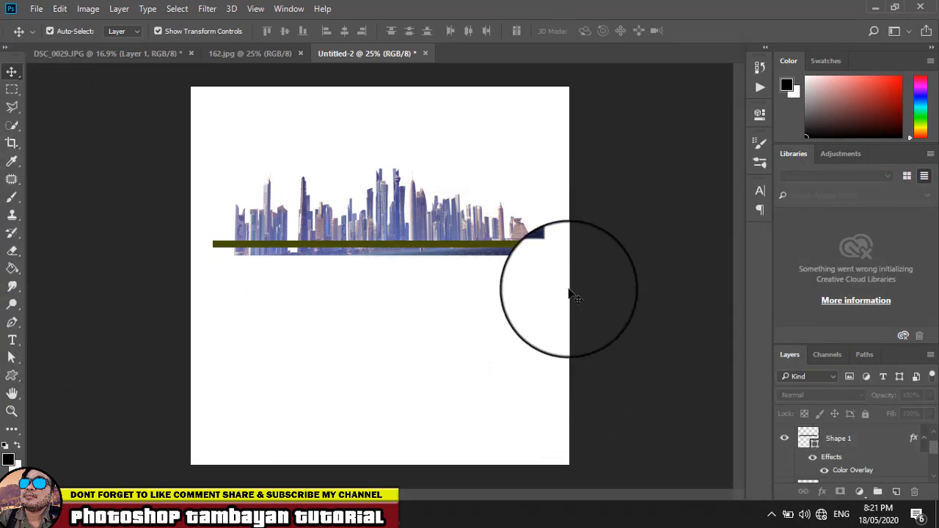
pyautogui.click(451, 210)
pyautogui.click(12, 89)
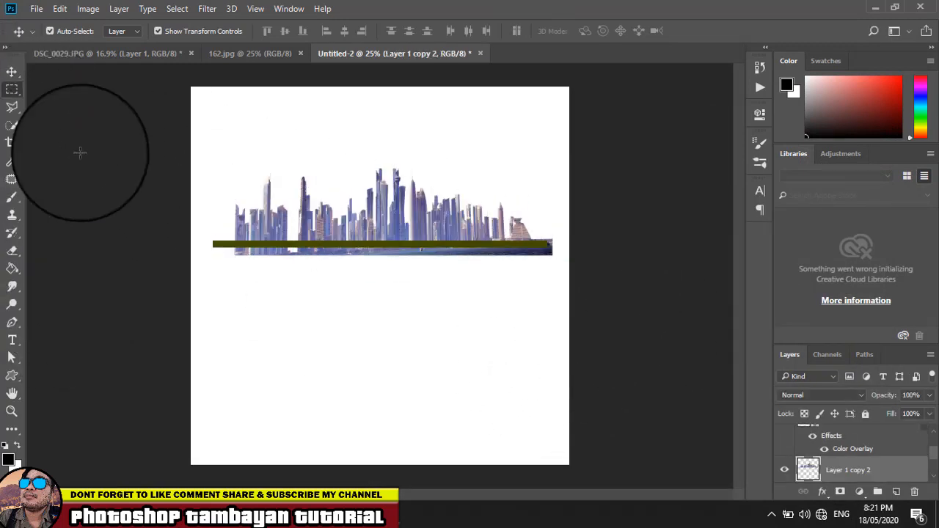
pyautogui.moveTo(210, 245); pyautogui.dragTo(571, 283)
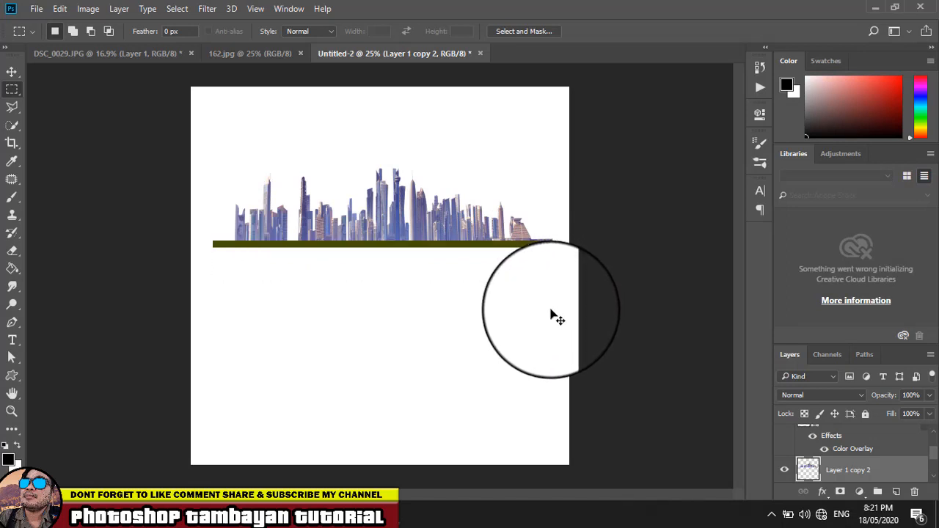
# - Move the olive bar up and to the right so it meets the skyline's right end, and scale its height to 105%
pyautogui.click(12, 71)
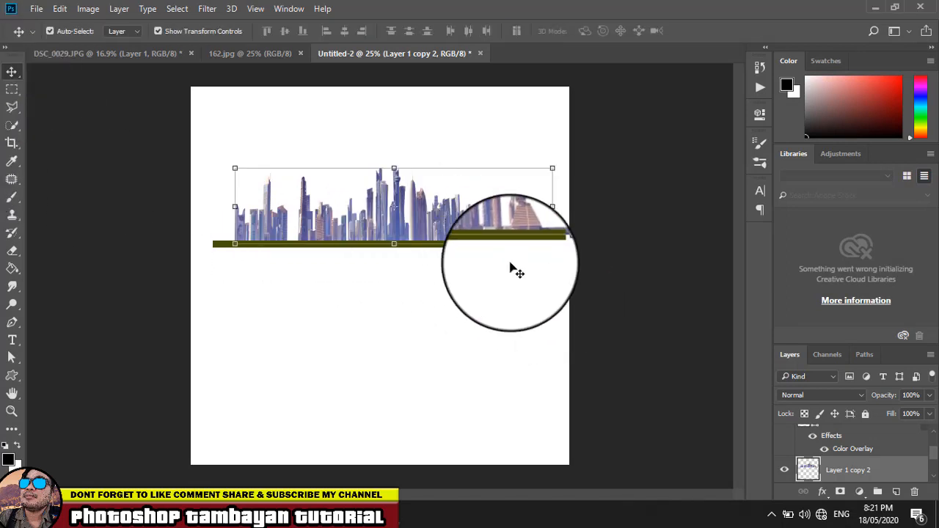
pyautogui.click(551, 262)
pyautogui.moveTo(544, 246); pyautogui.dragTo(553, 244)
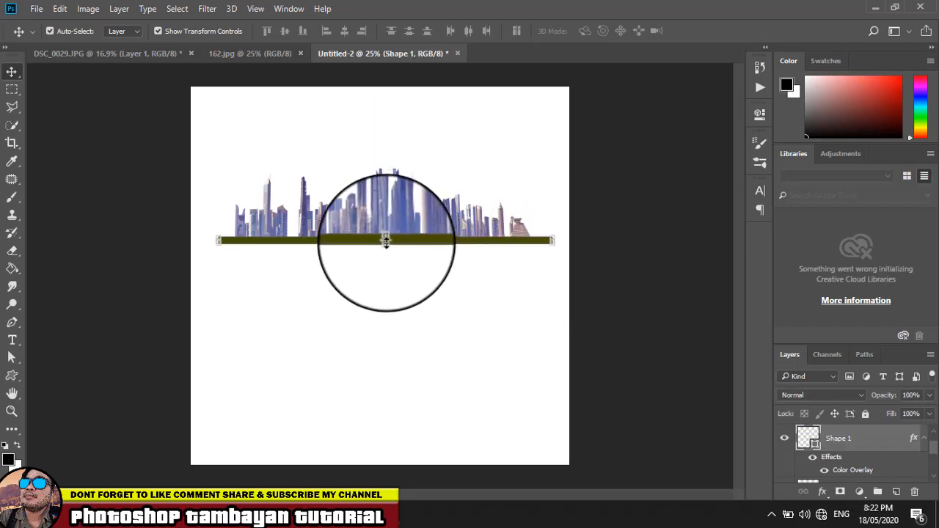
pyautogui.moveTo(386, 242); pyautogui.dragTo(386, 243)
pyautogui.press('Return')
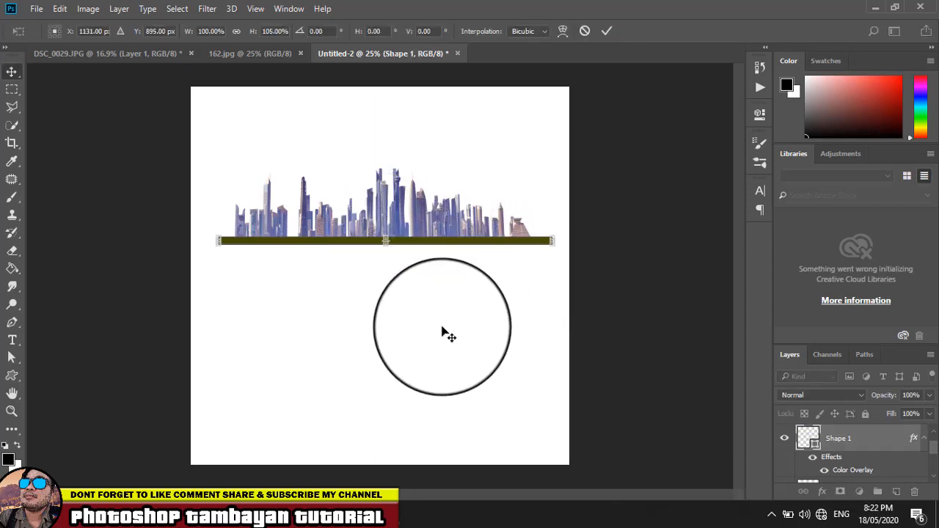
pyautogui.click(443, 332)
pyautogui.moveTo(450, 376); pyautogui.dragTo(551, 369)
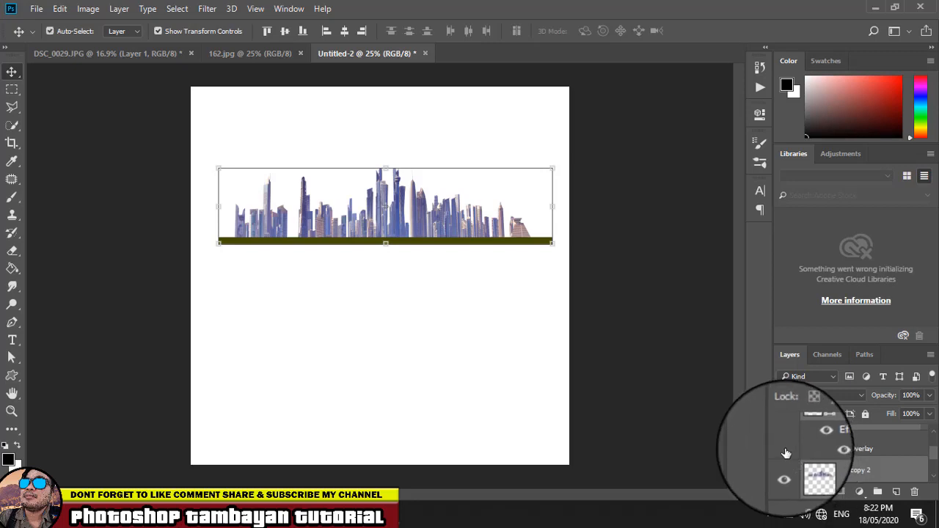
pyautogui.scroll(3, 850, 487)
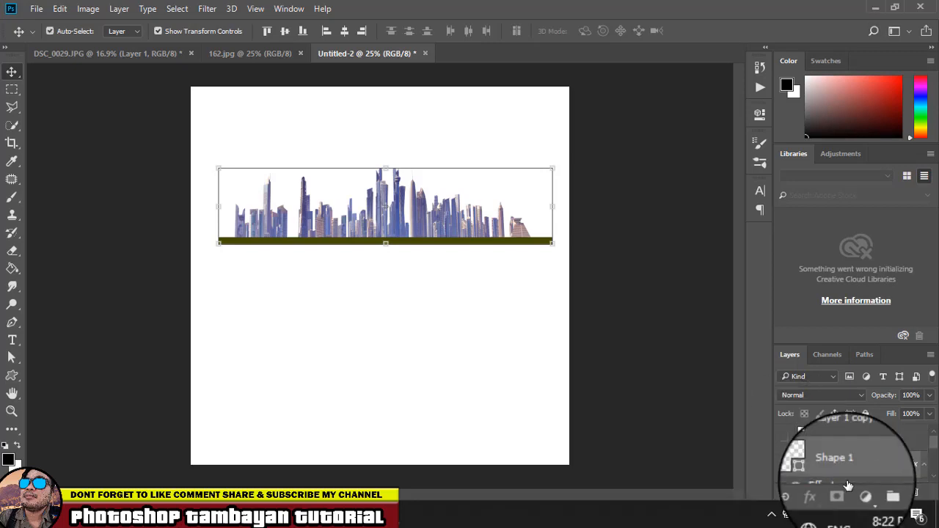
pyautogui.click(497, 259)
pyautogui.click(492, 243)
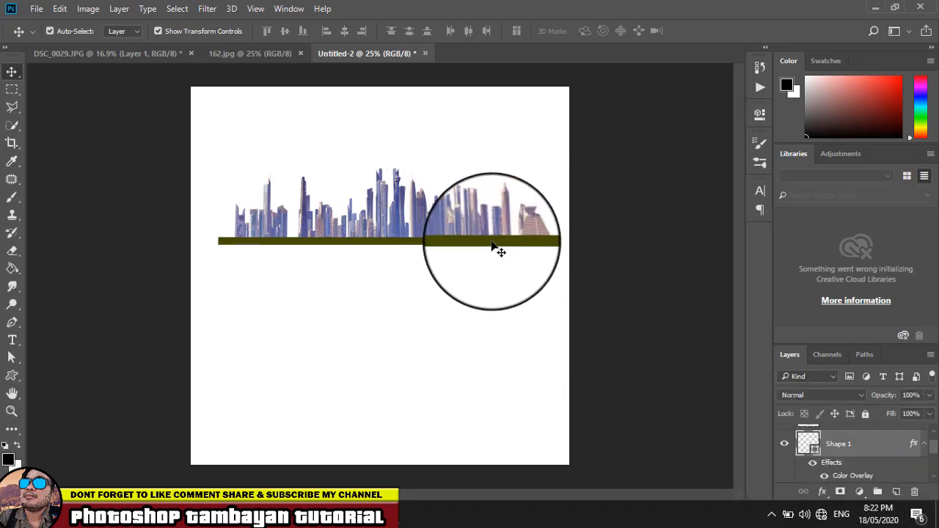
pyautogui.moveTo(492, 246); pyautogui.dragTo(494, 289)
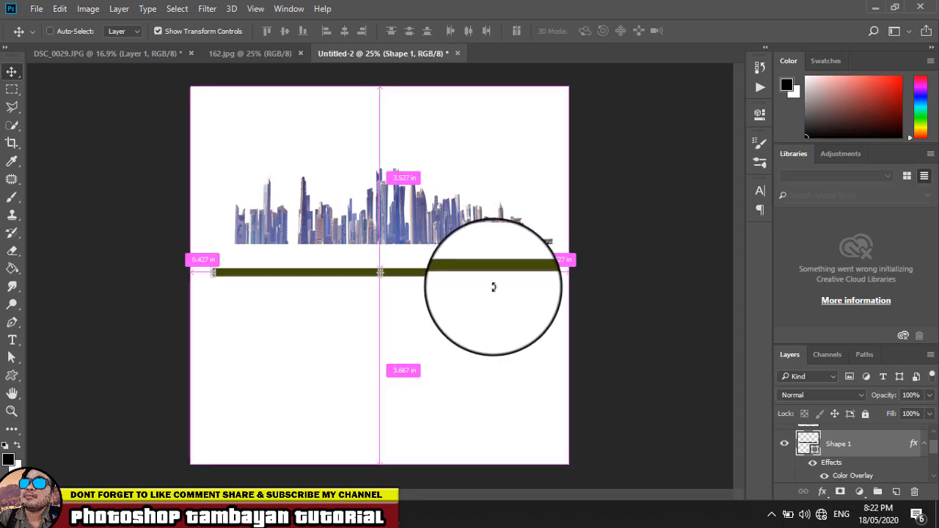
pyautogui.hotkey('ctrl', 'z')
# - Select the Shape 1 bar together with the Layer 1 copy 2 skyline and merge them into one layer
pyautogui.moveTo(227, 152); pyautogui.dragTo(591, 330)
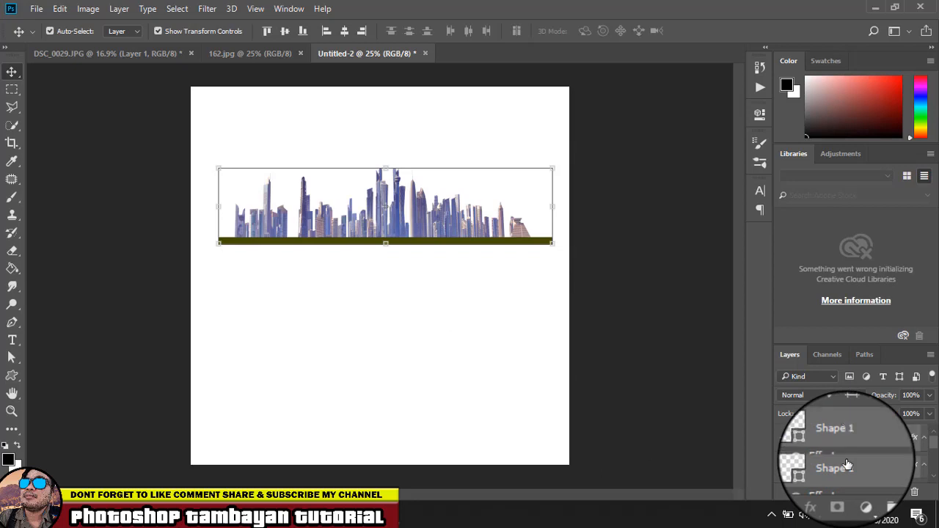
pyautogui.scroll(-1, 848, 464)
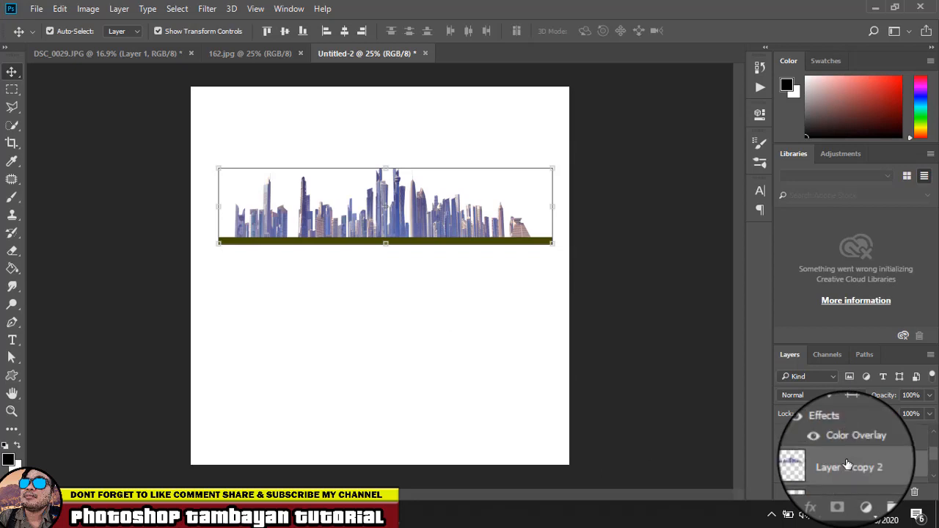
pyautogui.scroll(-1, 847, 464)
pyautogui.scroll(2, 847, 464)
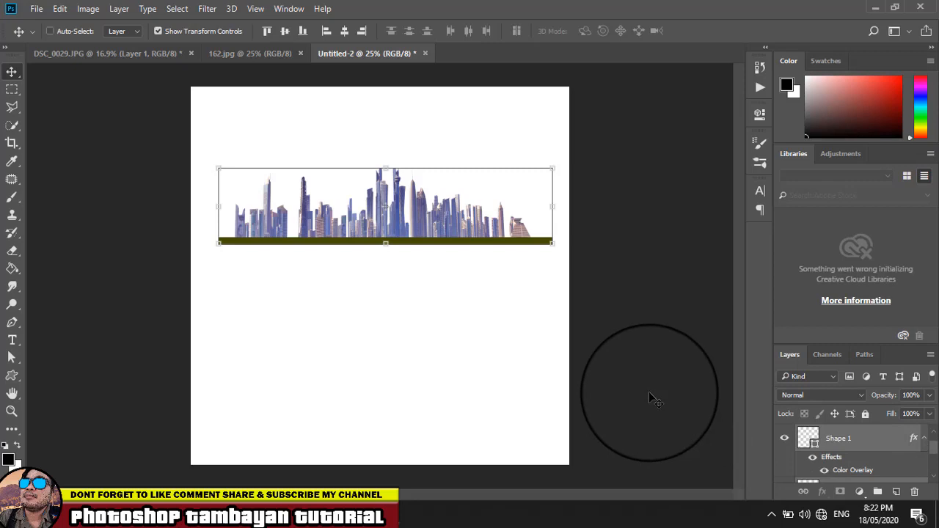
pyautogui.hotkey('ctrl', 'e')
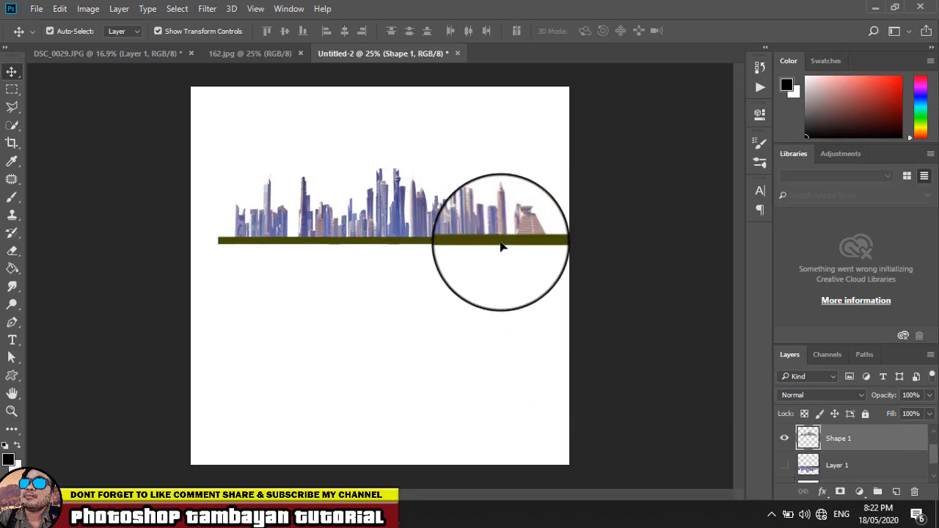
# - Move the merged skyline down, flip it upside down at about -200.9% height, and stretch it to about 194.24% width past both canvas edges
pyautogui.moveTo(502, 246); pyautogui.dragTo(493, 270)
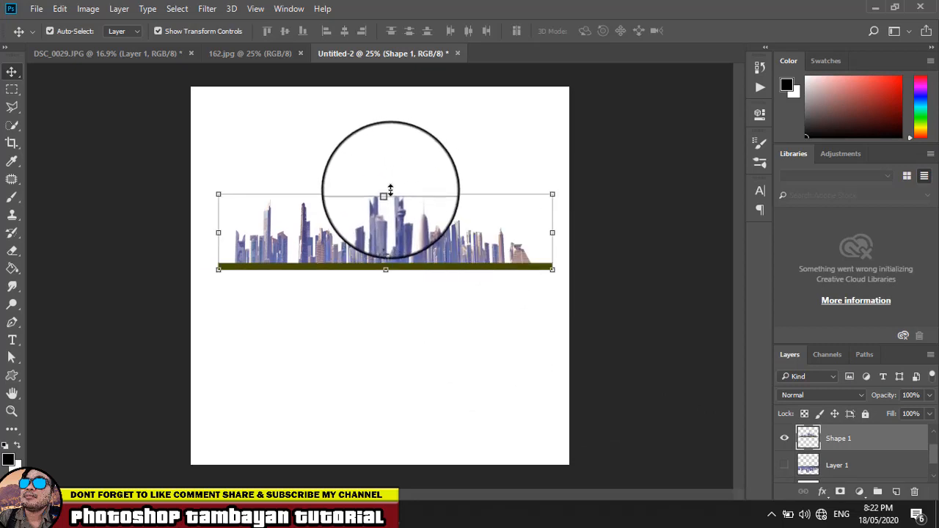
pyautogui.moveTo(389, 192); pyautogui.dragTo(418, 425)
pyautogui.moveTo(596, 348); pyautogui.dragTo(614, 348)
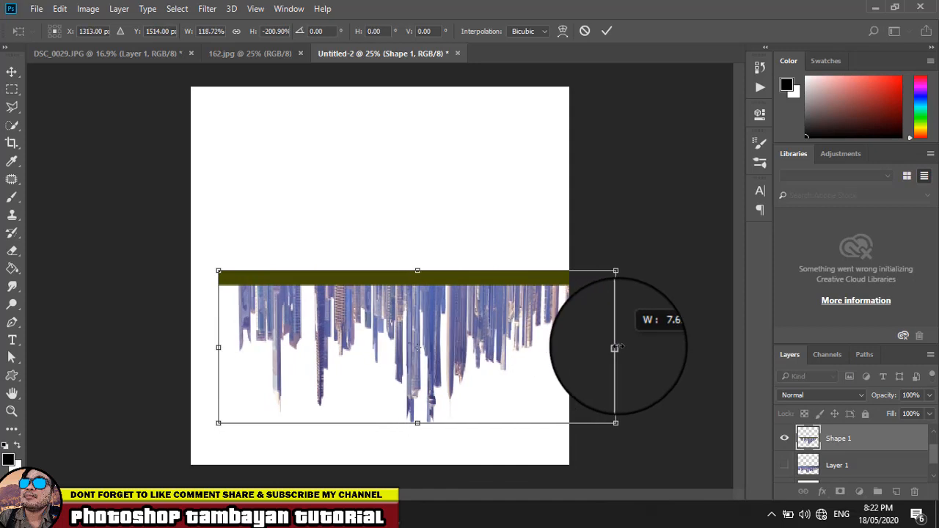
pyautogui.moveTo(218, 348); pyautogui.dragTo(40, 349)
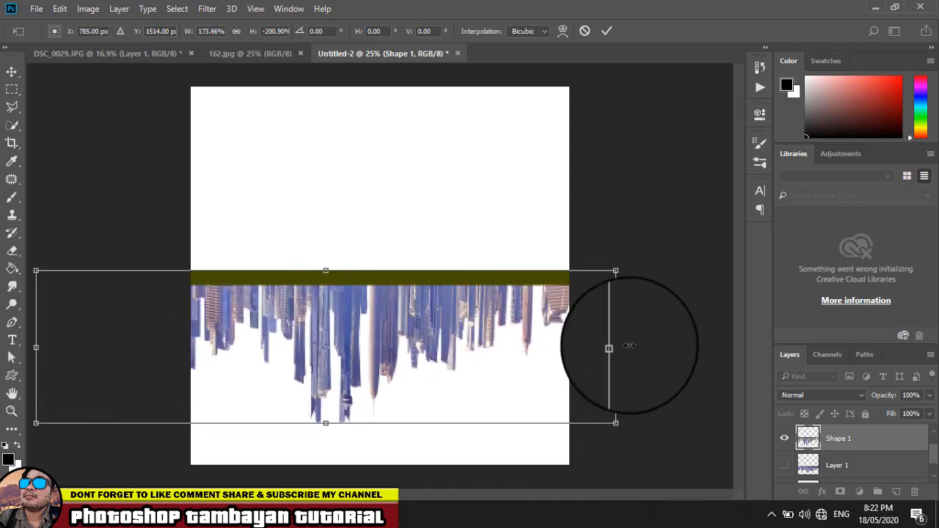
pyautogui.moveTo(629, 345); pyautogui.dragTo(686, 343)
pyautogui.press('Return')
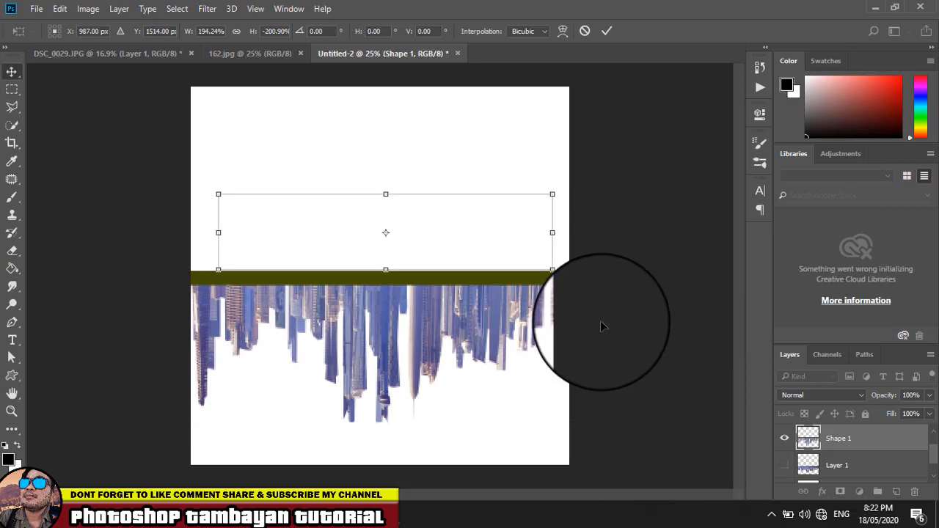
# - Apply the Polar Coordinates filter to the flipped skyline and narrow the resulting ring to about 67.37% width
pyautogui.click(207, 9)
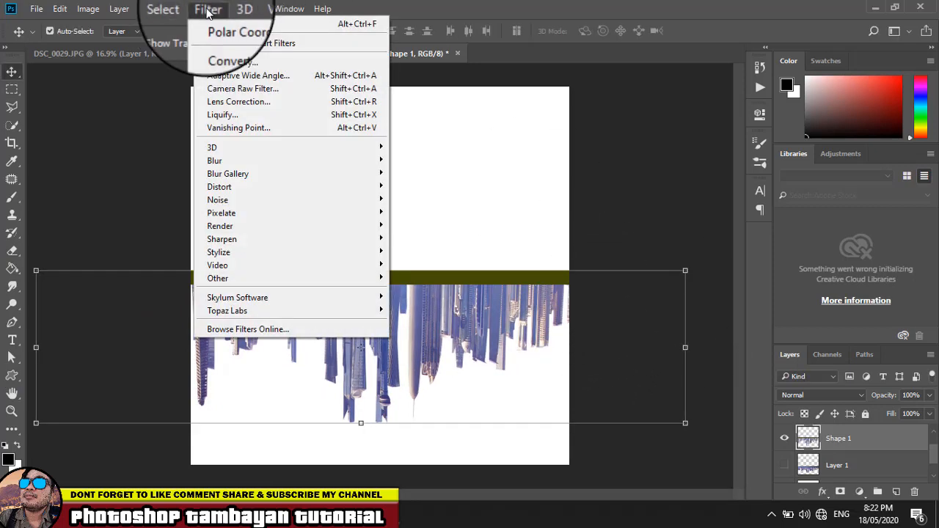
pyautogui.click(220, 23)
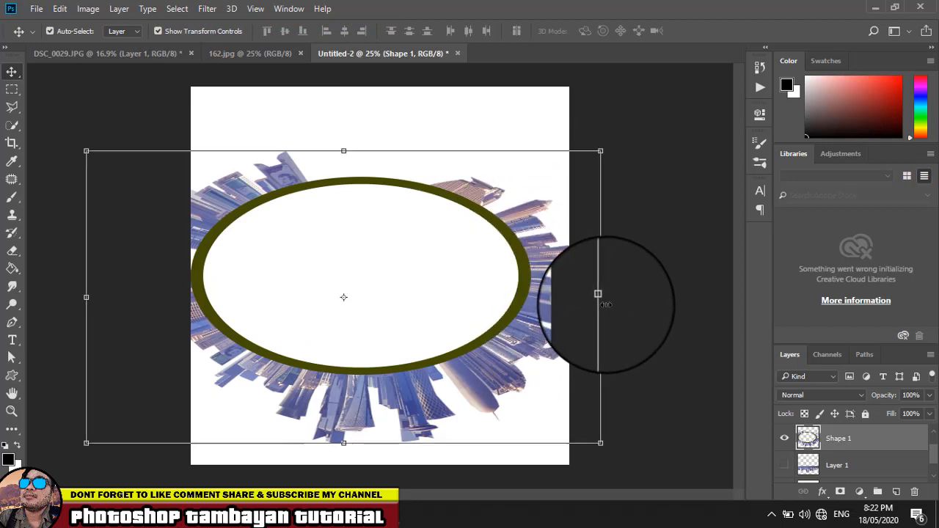
pyautogui.moveTo(607, 304); pyautogui.dragTo(543, 301)
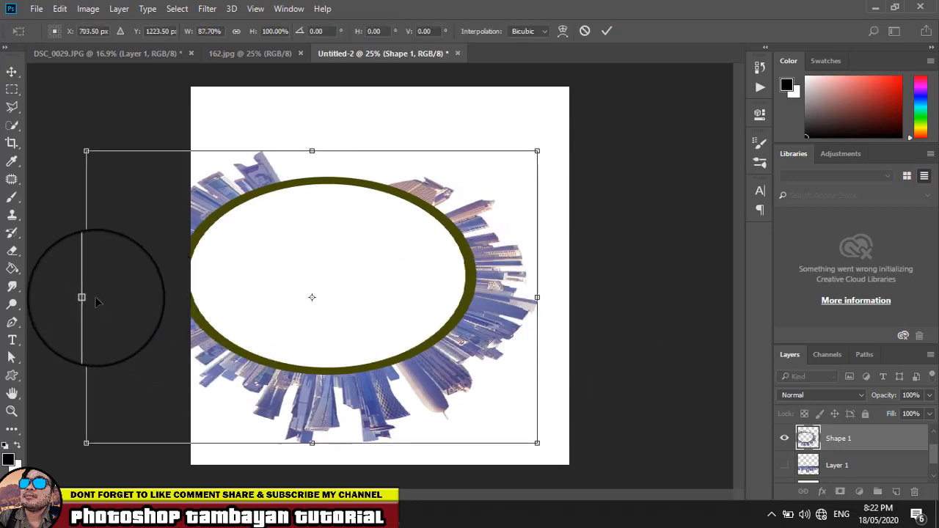
pyautogui.moveTo(84, 298); pyautogui.dragTo(191, 297)
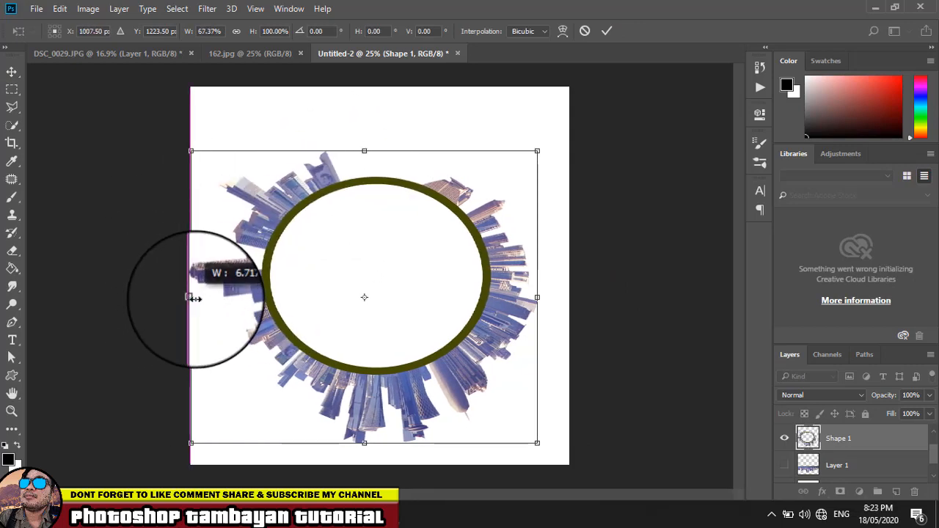
# - Rotate the skyline ring to about 143.55°, scale it to about 53.85% width and 93.75% height, and apply the transform
pyautogui.moveTo(554, 136); pyautogui.dragTo(382, 382)
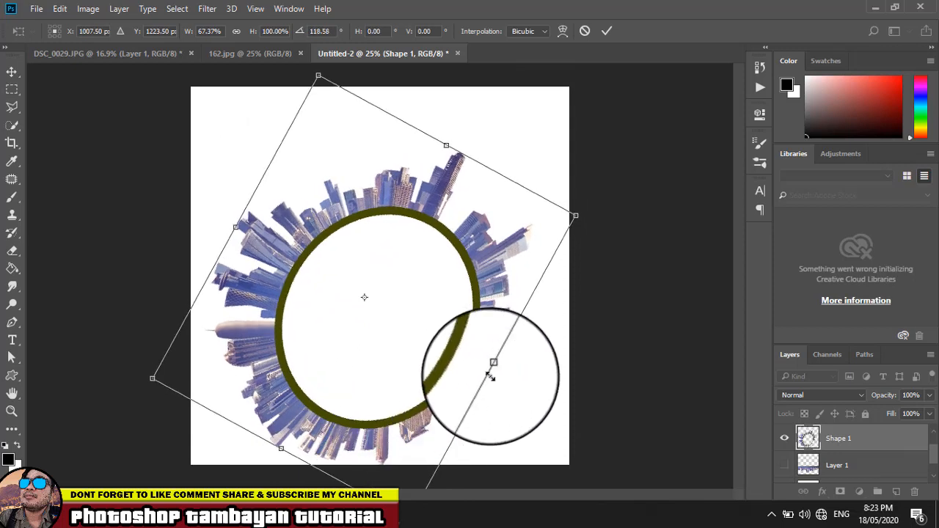
pyautogui.moveTo(491, 367); pyautogui.dragTo(514, 379)
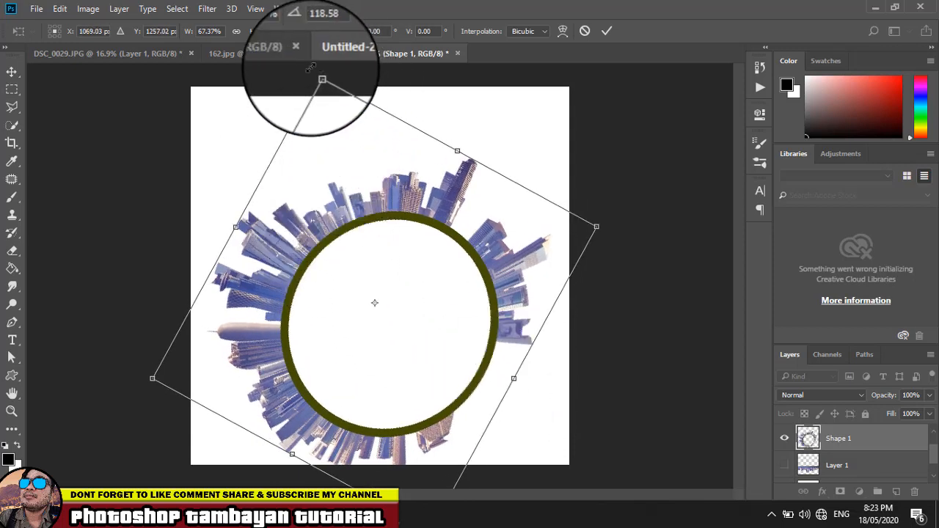
pyautogui.moveTo(317, 76); pyautogui.dragTo(342, 170)
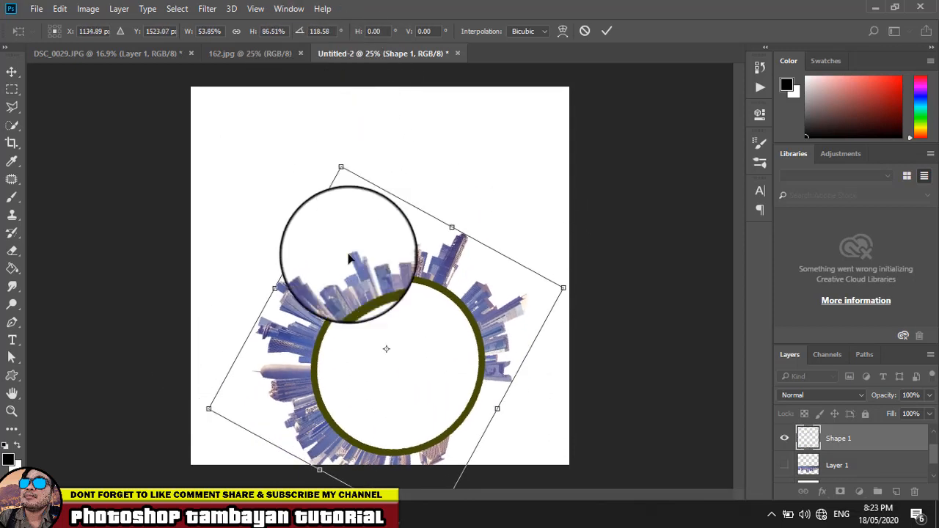
pyautogui.moveTo(346, 281); pyautogui.dragTo(343, 198)
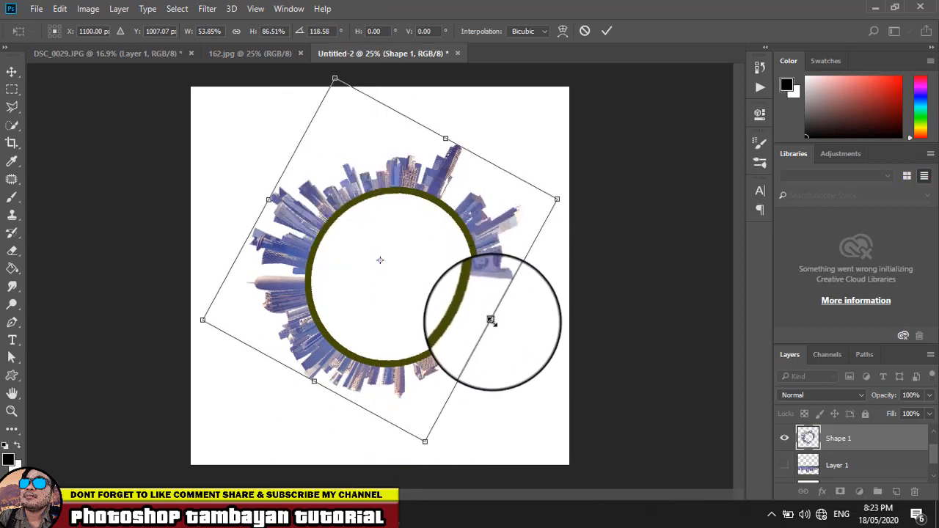
pyautogui.moveTo(491, 319); pyautogui.dragTo(509, 329)
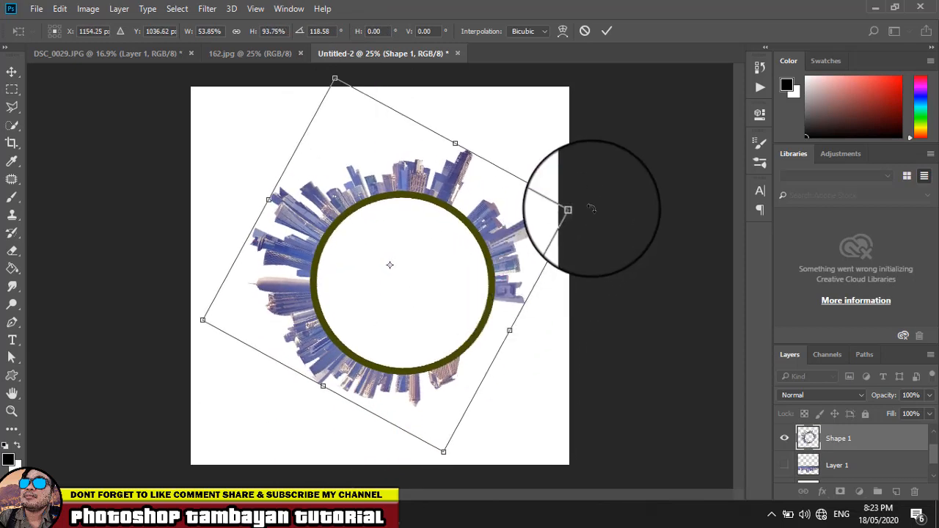
pyautogui.moveTo(588, 212); pyautogui.dragTo(573, 293)
pyautogui.press('Return')
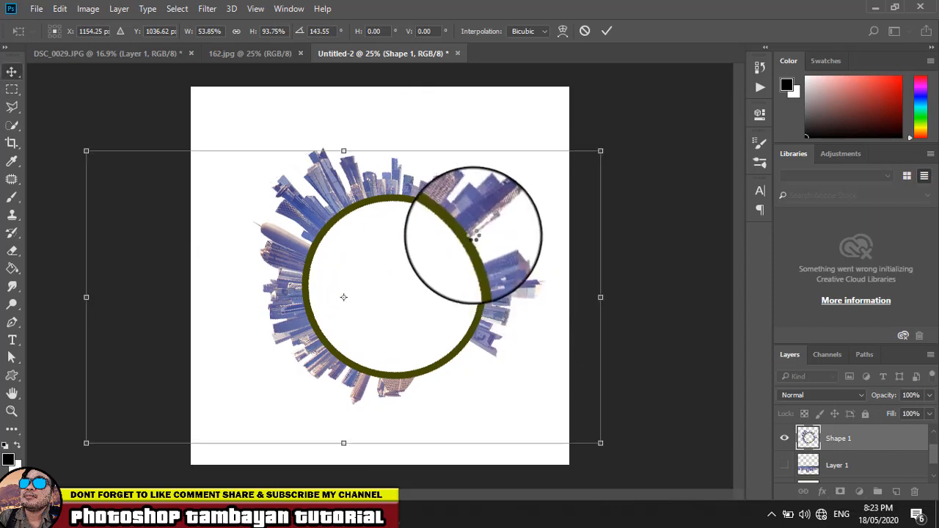
# - Move the ring toward the canvas centre and enlarge it to about 106.80% width and 101.86% height
pyautogui.moveTo(473, 233); pyautogui.dragTo(451, 226)
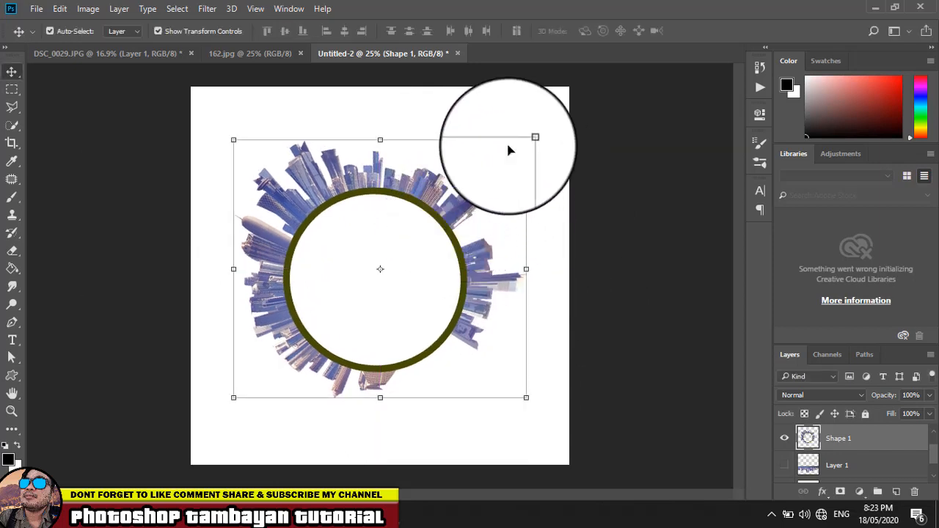
pyautogui.moveTo(381, 140); pyautogui.dragTo(380, 135)
pyautogui.moveTo(526, 267); pyautogui.dragTo(539, 267)
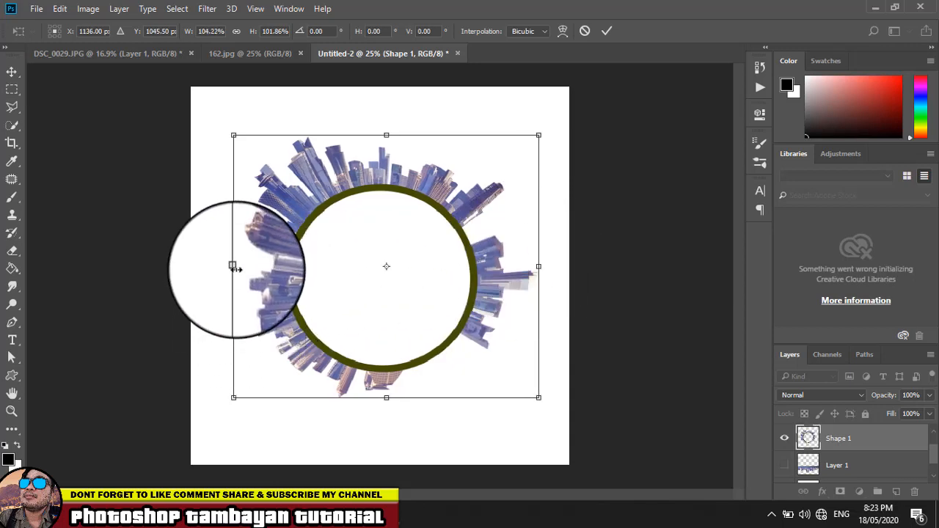
pyautogui.moveTo(234, 267); pyautogui.dragTo(226, 267)
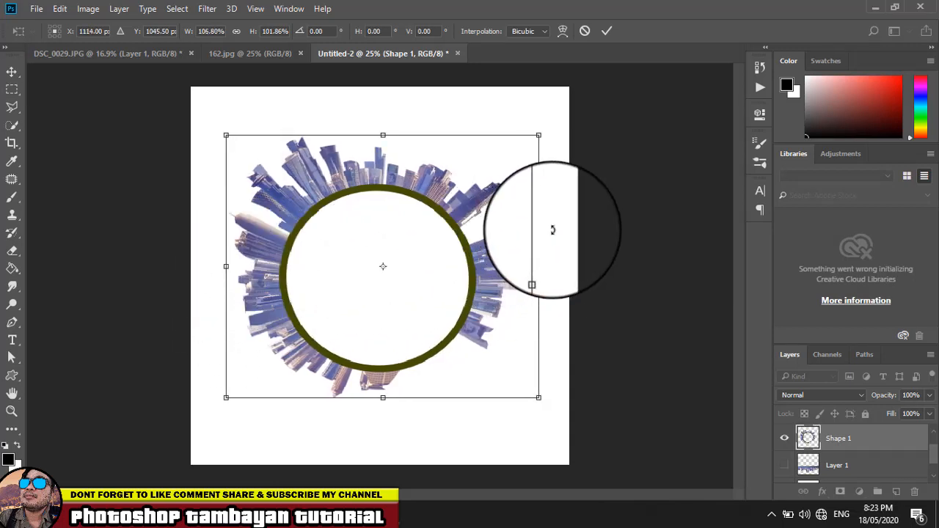
pyautogui.press('Return')
# - Nudge the ring down, rotate it clockwise so the tallest towers point up, and stretch it slightly wider
pyautogui.click(632, 214)
pyautogui.moveTo(447, 195); pyautogui.dragTo(449, 203)
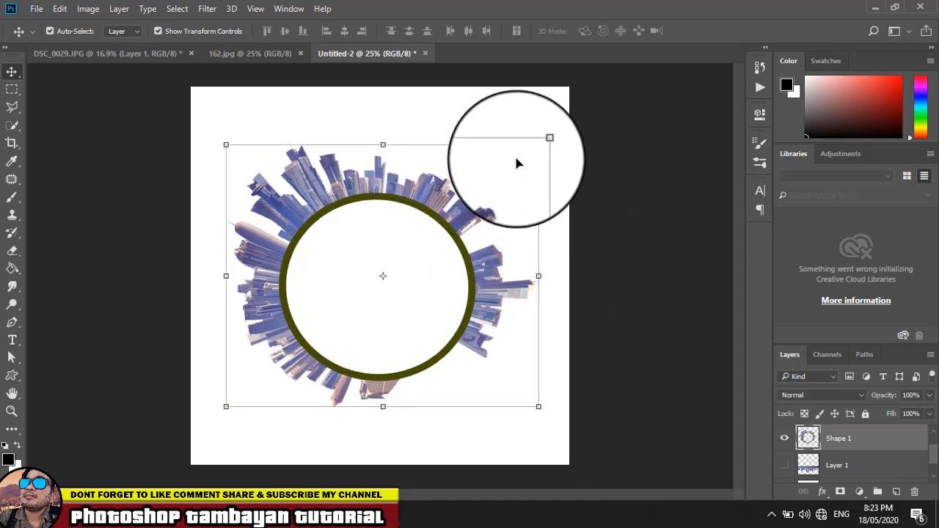
pyautogui.moveTo(554, 137); pyautogui.dragTo(561, 240)
pyautogui.press('Return')
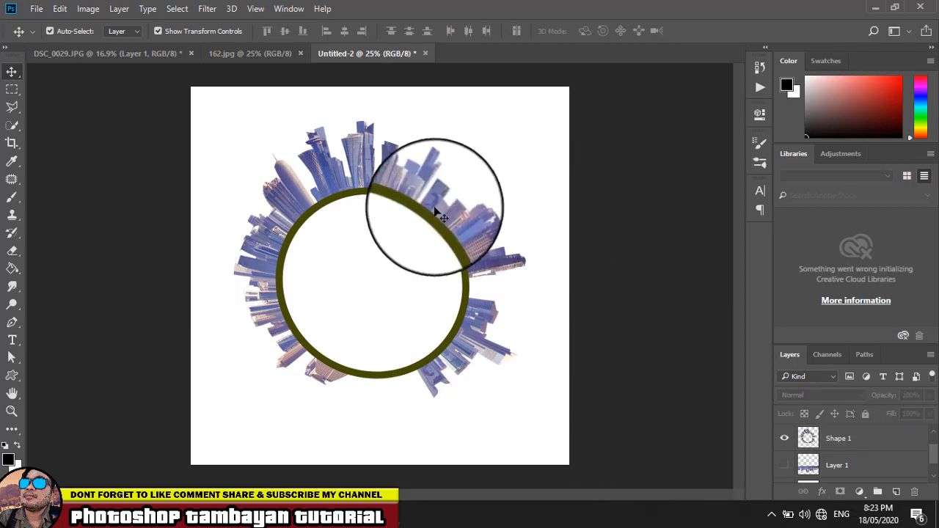
pyautogui.moveTo(528, 112); pyautogui.dragTo(535, 125)
pyautogui.press('Return')
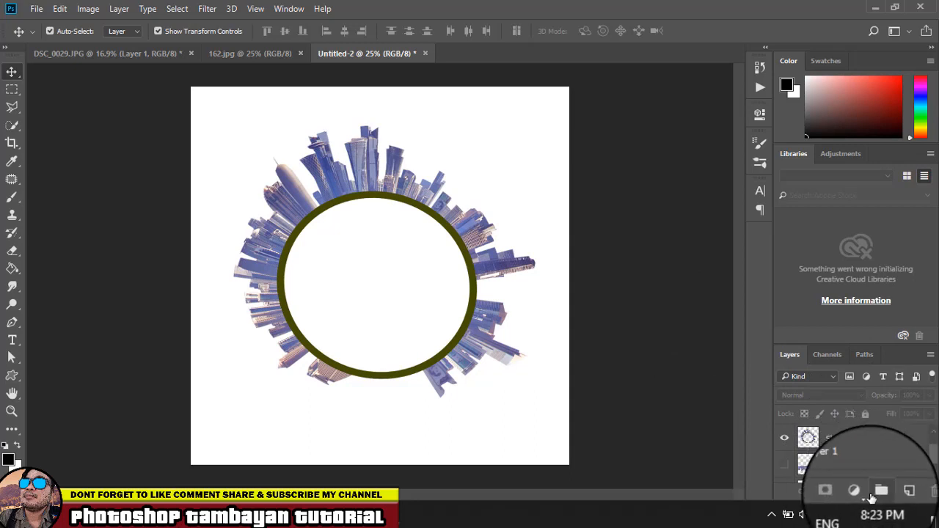
# - Add a new layer and create a gradient fill layer above the ring using the Blue 2 preset
pyautogui.click(895, 493)
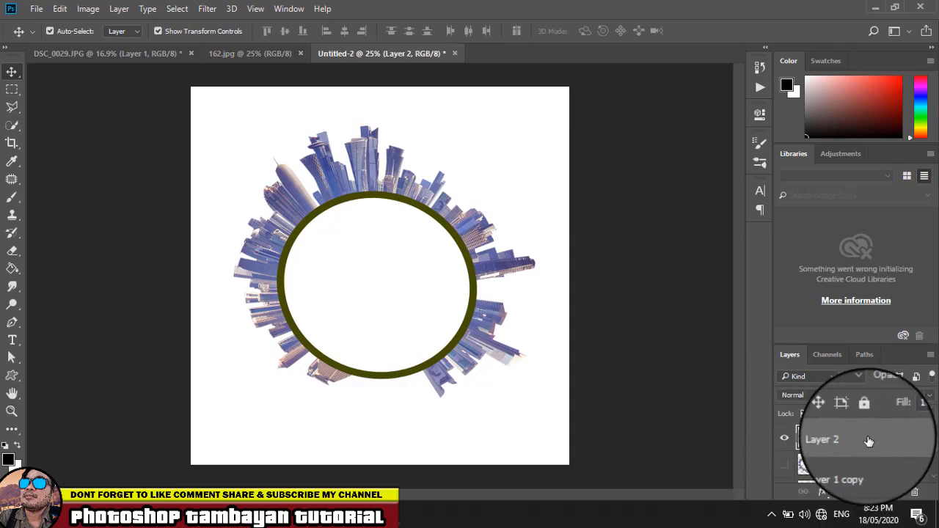
pyautogui.click(860, 493)
pyautogui.click(832, 212)
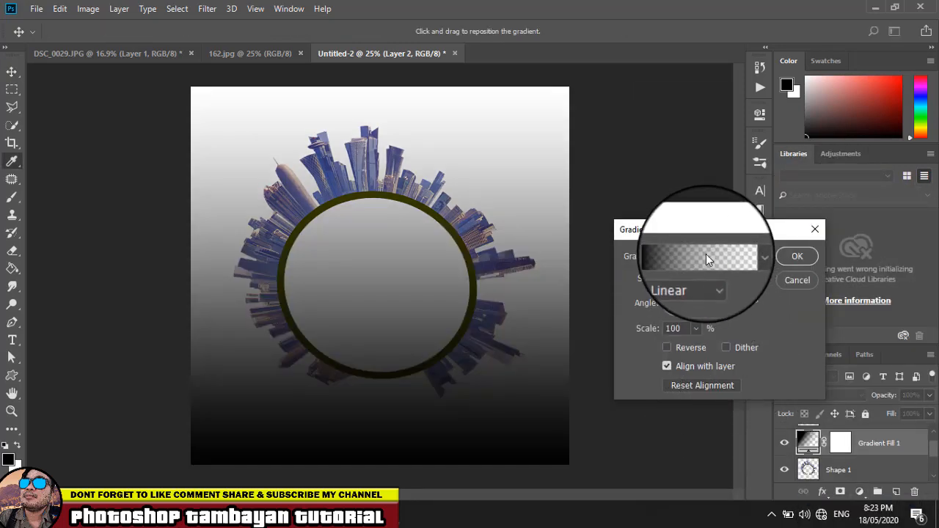
pyautogui.click(706, 257)
pyautogui.click(772, 155)
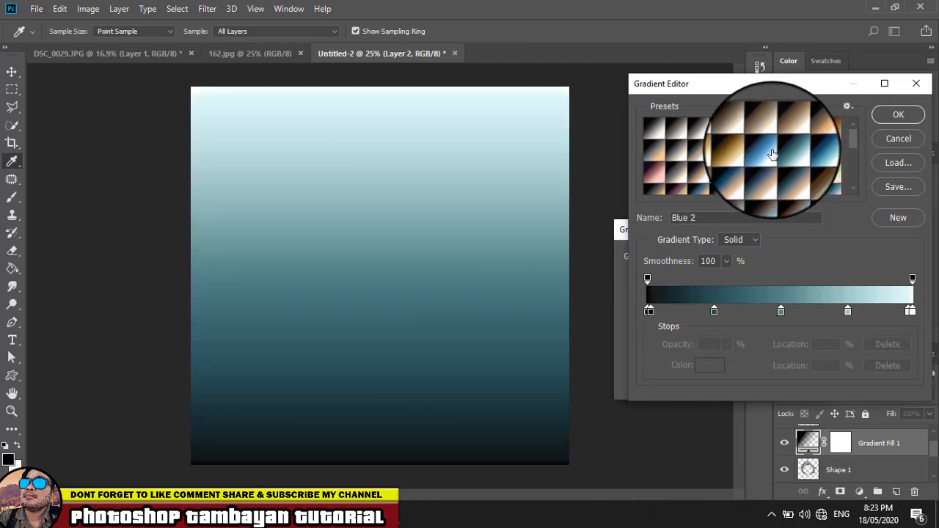
pyautogui.click(899, 115)
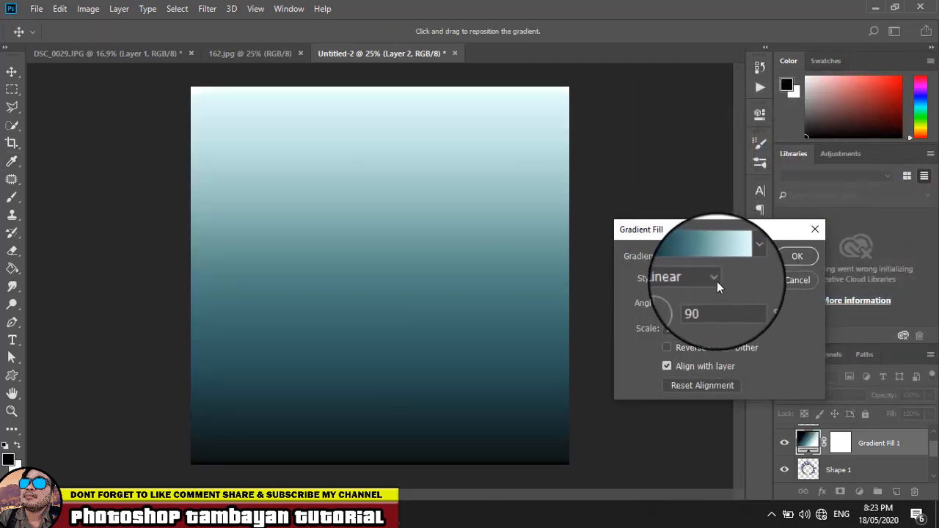
# - Make the gradient fill radial and reversed at 232% scale, and place the Shape 1 ring layer above it
pyautogui.click(716, 280)
pyautogui.click(684, 298)
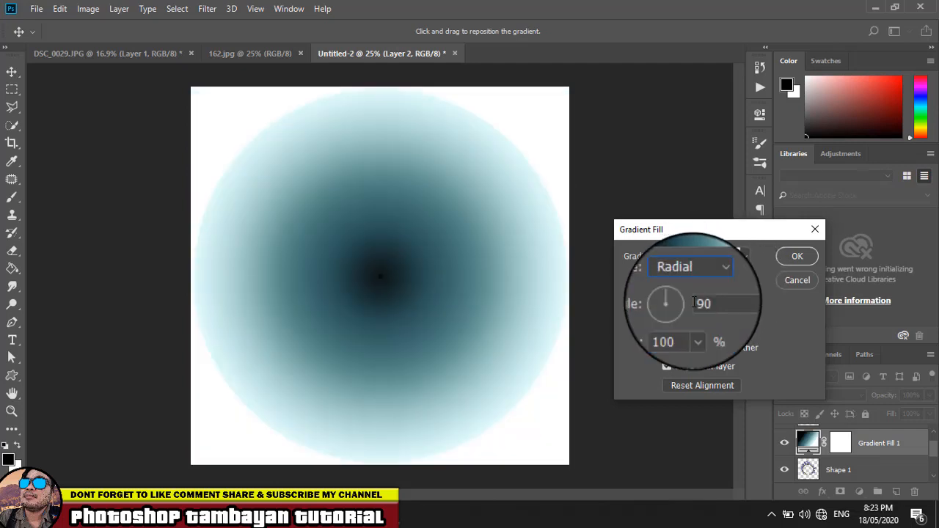
pyautogui.click(667, 347)
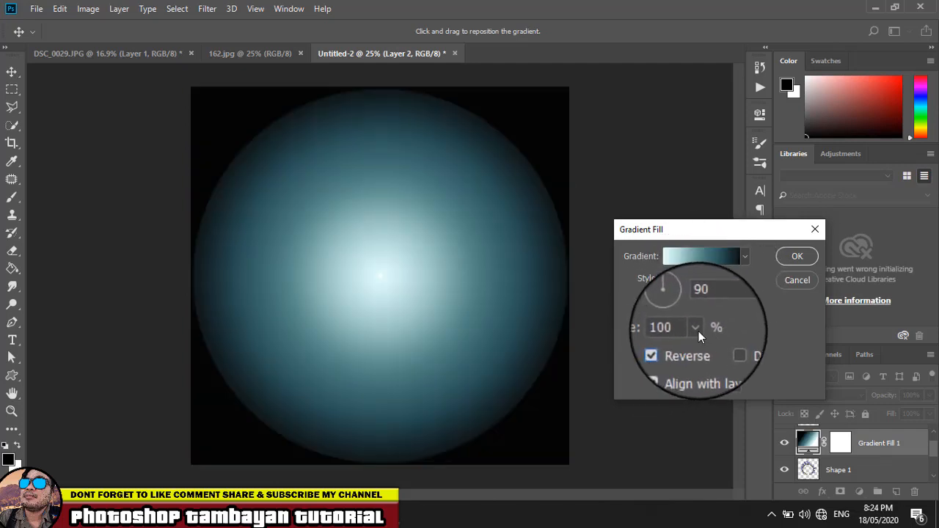
pyautogui.click(695, 328)
pyautogui.moveTo(694, 344)
pyautogui.mouseDown()
pyautogui.moveTo(720, 345)
pyautogui.moveTo(701, 347)
pyautogui.mouseUp()
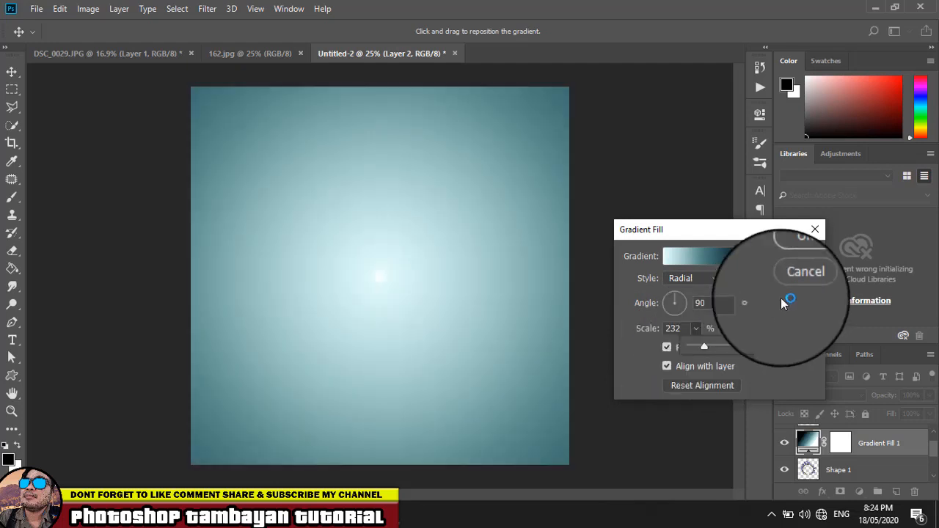
pyautogui.click(798, 252)
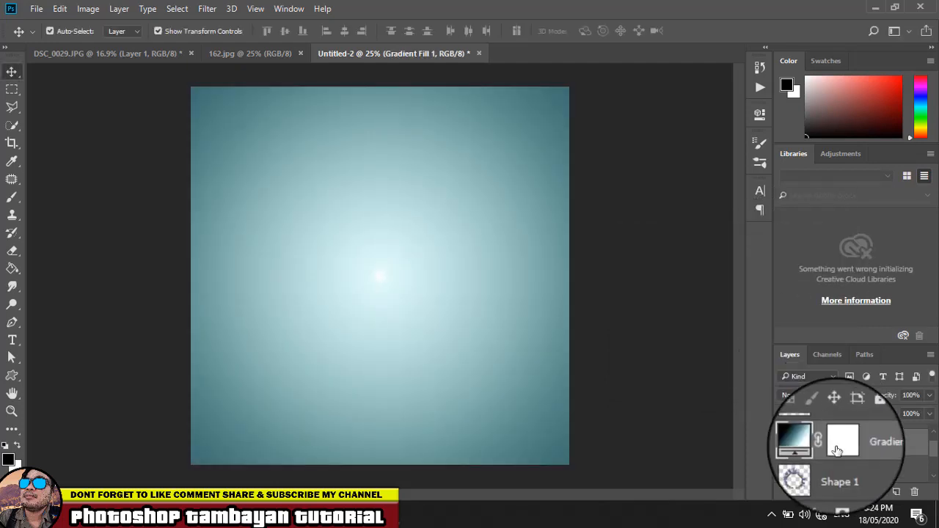
pyautogui.click(894, 470)
pyautogui.moveTo(894, 473); pyautogui.dragTo(892, 433)
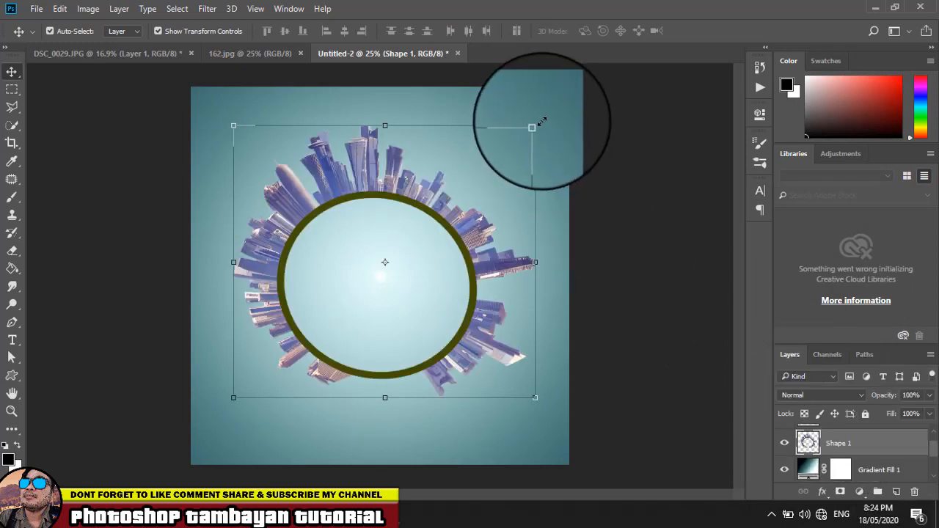
# - Enlarge the skyline ring to about 118.00% width and 115.09% height, rotate it about 19.19° clockwise, and apply the transform
pyautogui.moveTo(541, 121); pyautogui.dragTo(556, 102)
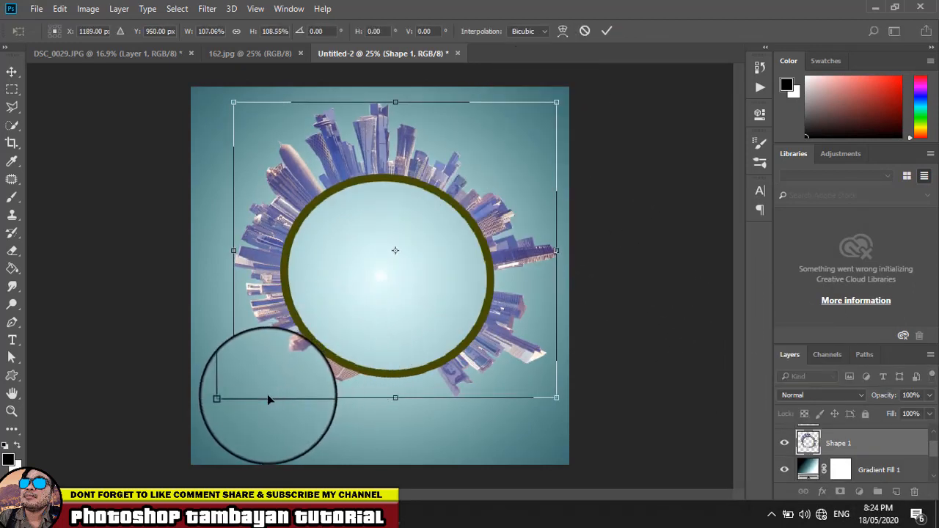
pyautogui.moveTo(233, 397); pyautogui.dragTo(213, 402)
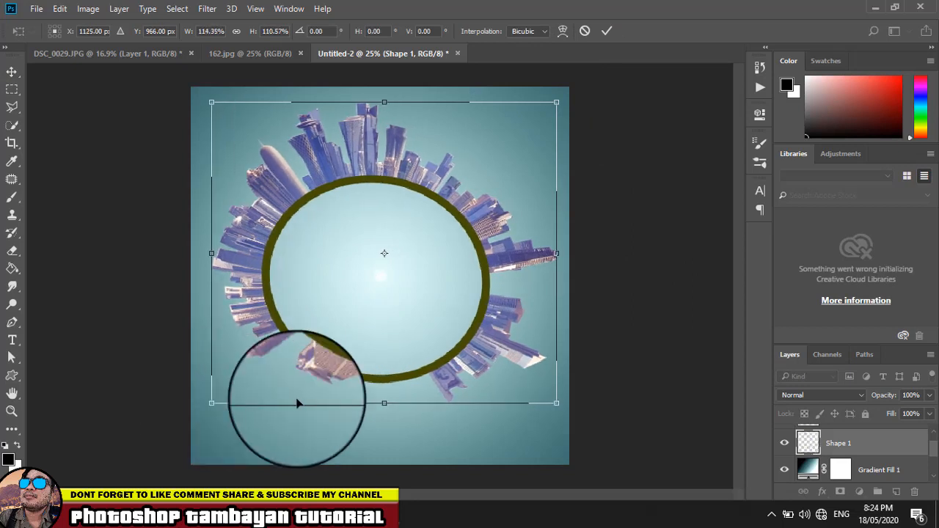
pyautogui.moveTo(384, 403); pyautogui.dragTo(384, 426)
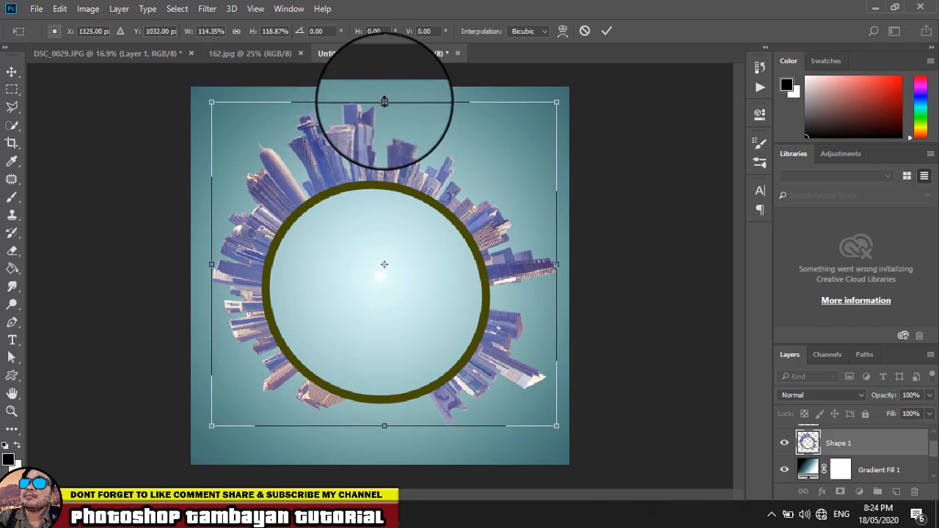
pyautogui.moveTo(384, 101); pyautogui.dragTo(384, 112)
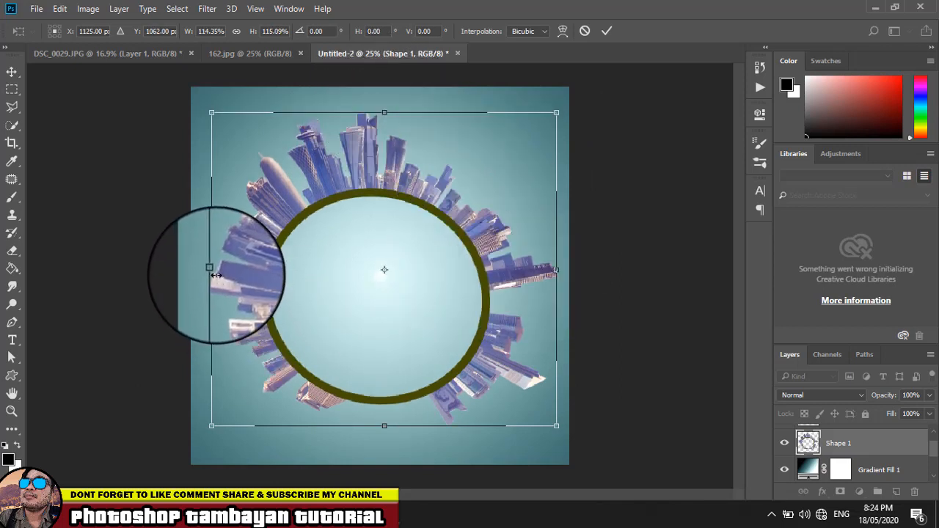
pyautogui.moveTo(211, 270); pyautogui.dragTo(206, 270)
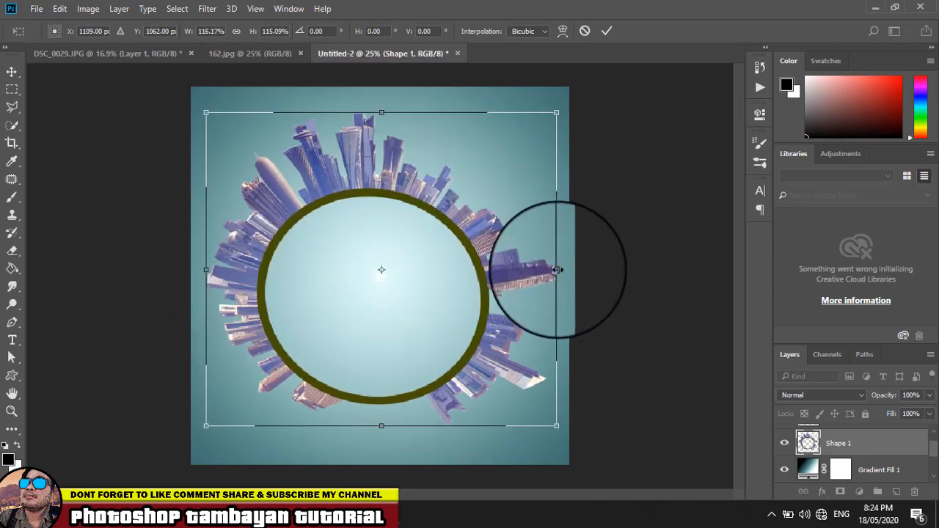
pyautogui.moveTo(558, 270); pyautogui.dragTo(563, 270)
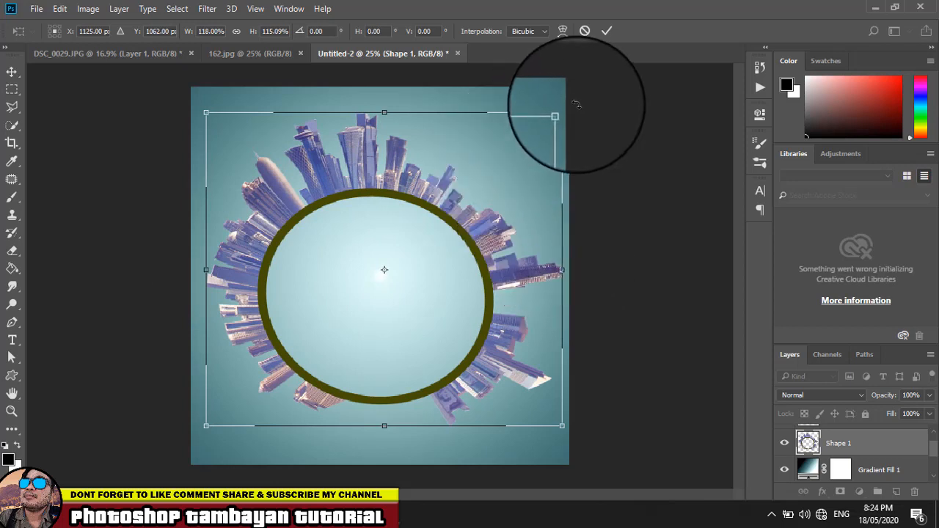
pyautogui.moveTo(577, 110); pyautogui.dragTo(616, 179)
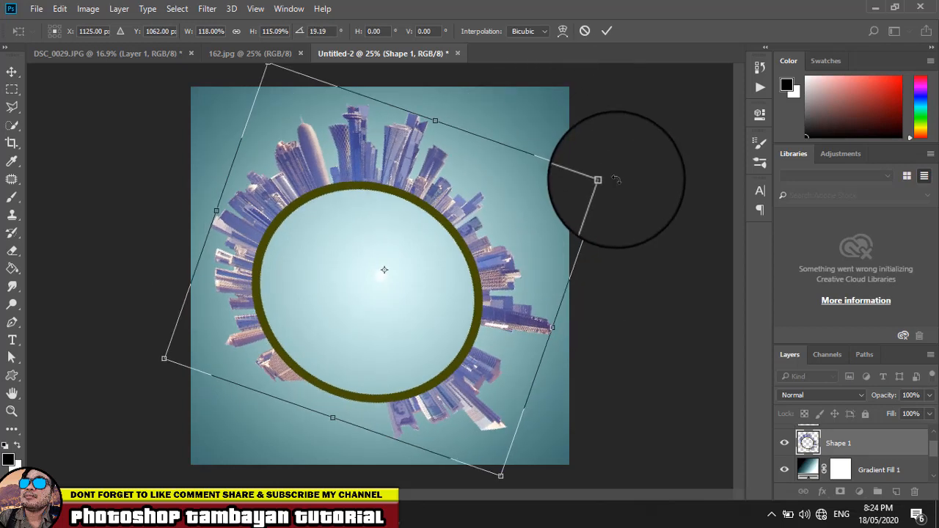
pyautogui.press('Return')
pyautogui.click(591, 203)
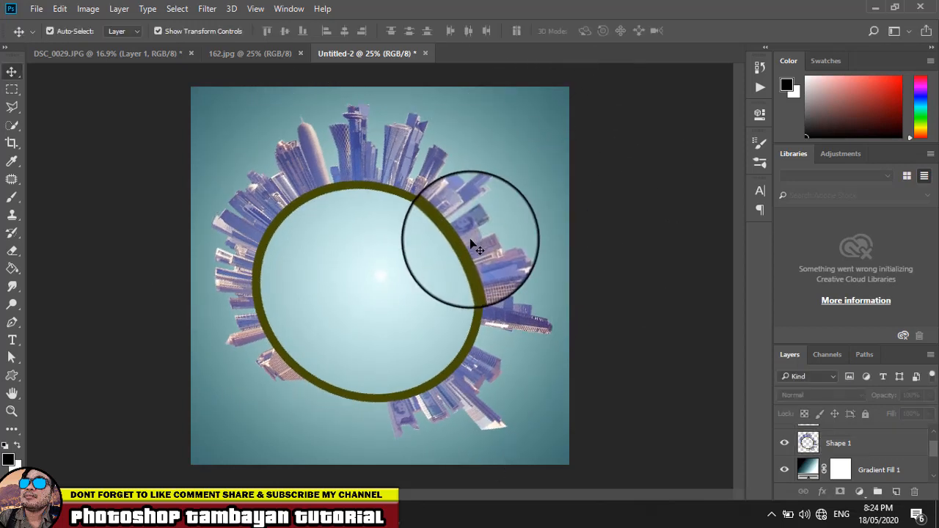
# - Scale the skyline ring down from its corners, shift it slightly upward on the canvas, and apply the transform
pyautogui.moveTo(474, 246); pyautogui.dragTo(446, 379)
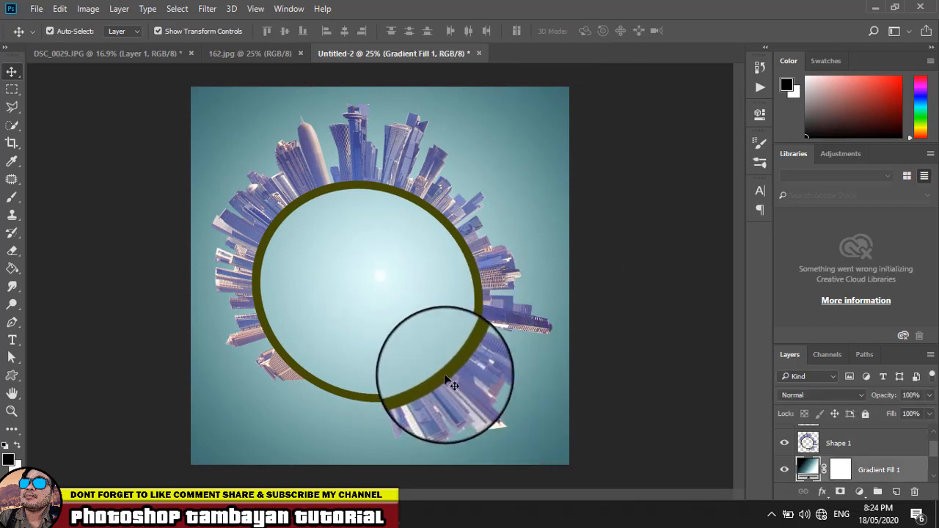
pyautogui.click(446, 379)
pyautogui.moveTo(551, 439); pyautogui.dragTo(531, 413)
pyautogui.moveTo(206, 103); pyautogui.dragTo(246, 155)
pyautogui.moveTo(426, 200); pyautogui.dragTo(419, 176)
pyautogui.press('Return')
pyautogui.click(660, 293)
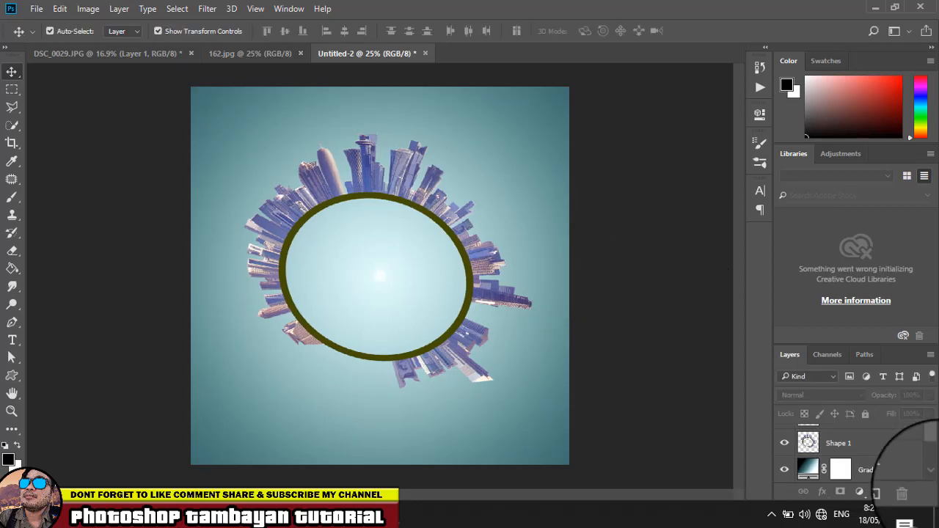
# - Add a Color Lookup adjustment layer and set its 3DLUT file to EdgyAmber.3DL
pyautogui.click(867, 497)
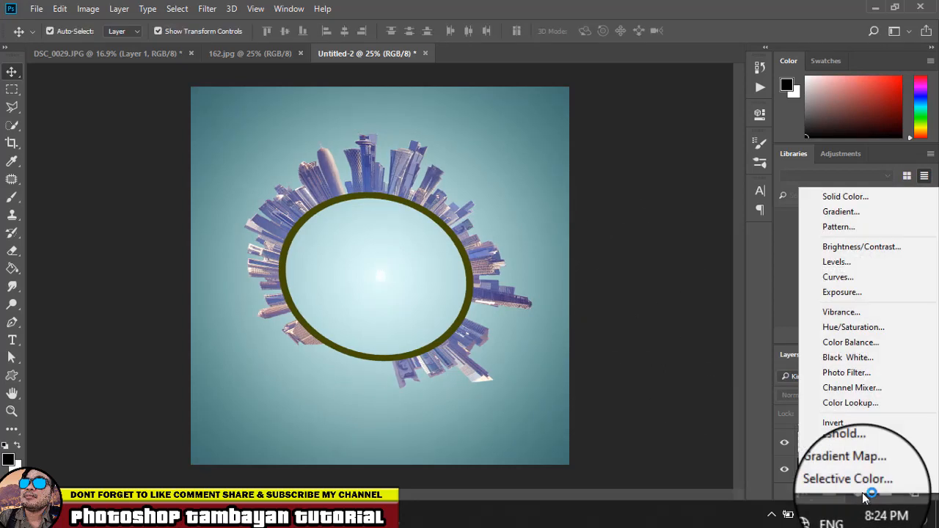
pyautogui.click(843, 400)
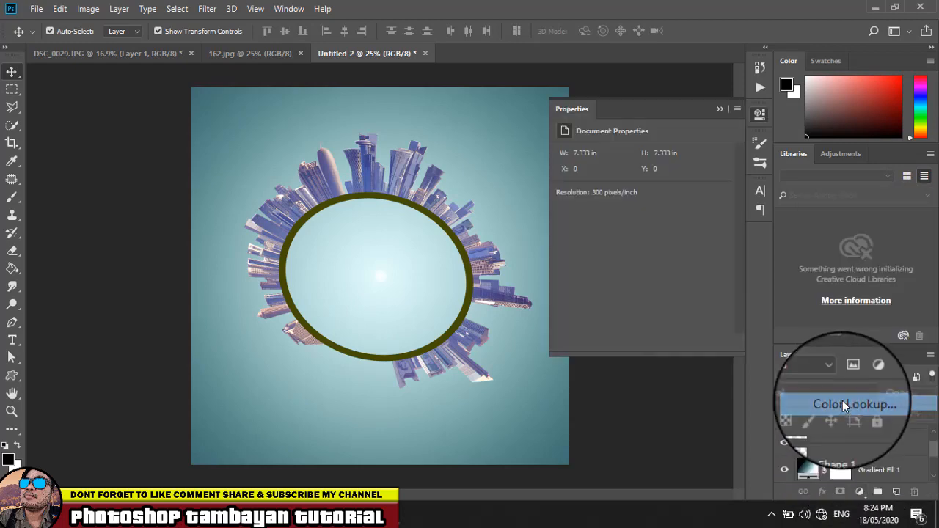
pyautogui.click(667, 153)
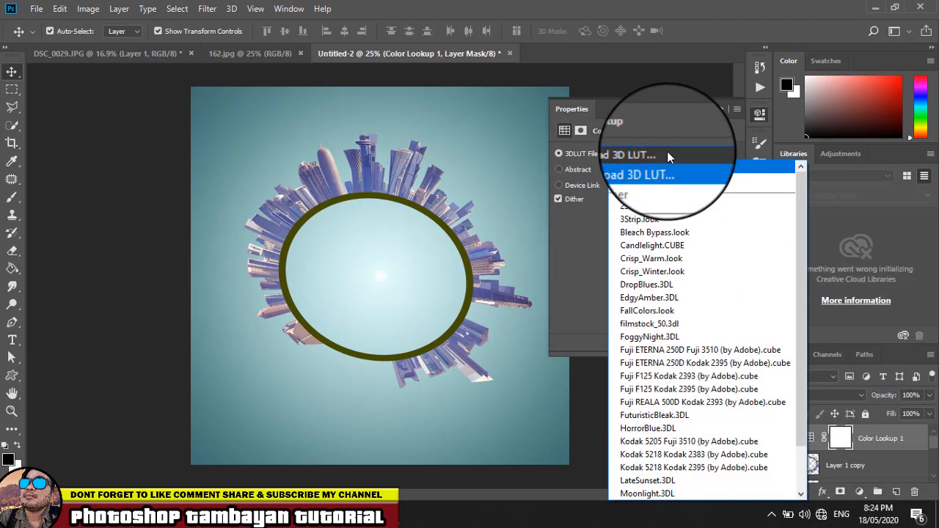
pyautogui.click(672, 261)
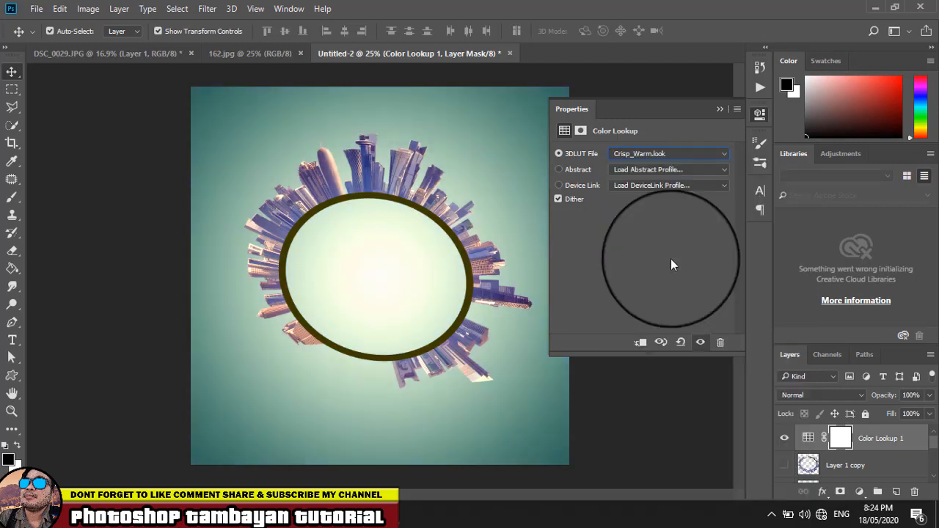
pyautogui.press('Down')
pyautogui.press('Down')
pyautogui.press('Down')
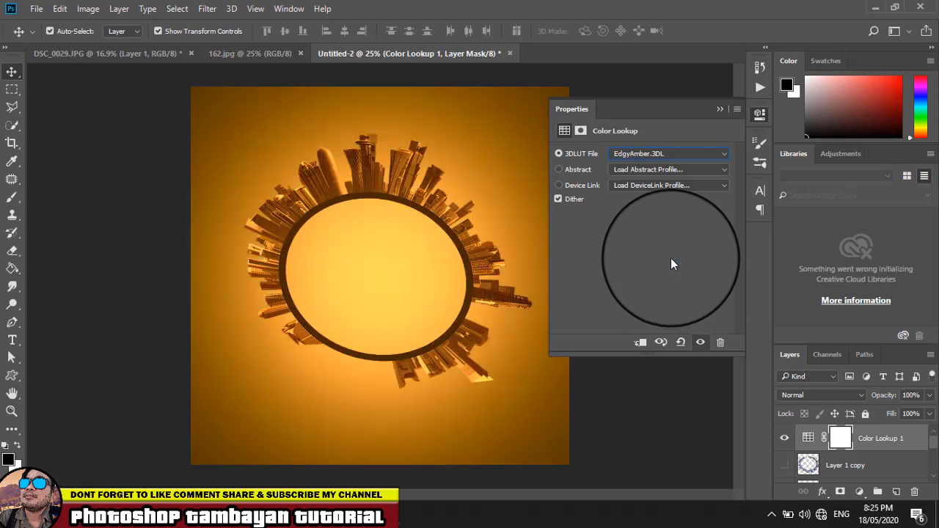
pyautogui.click(720, 109)
# - Enlarge the skyline ring to about 113.13% width and 120.38% height, apply the transform, and nudge the ring slightly down
pyautogui.moveTo(230, 254); pyautogui.dragTo(388, 129)
pyautogui.moveTo(244, 262); pyautogui.dragTo(225, 260)
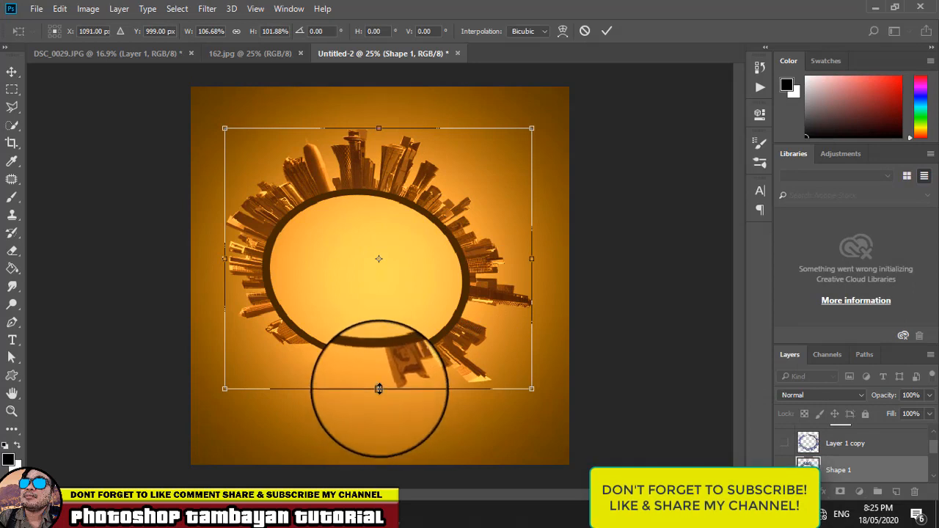
pyautogui.moveTo(378, 386); pyautogui.dragTo(379, 415)
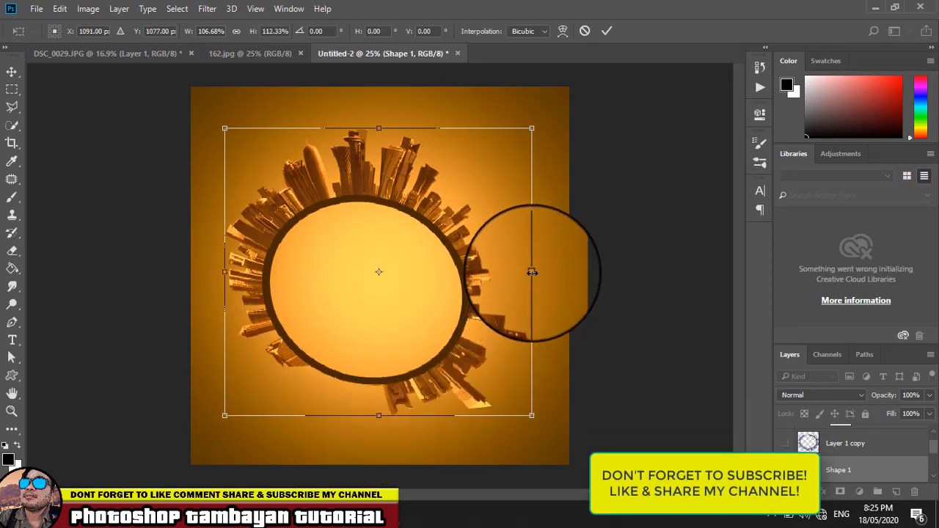
pyautogui.moveTo(531, 271); pyautogui.dragTo(550, 271)
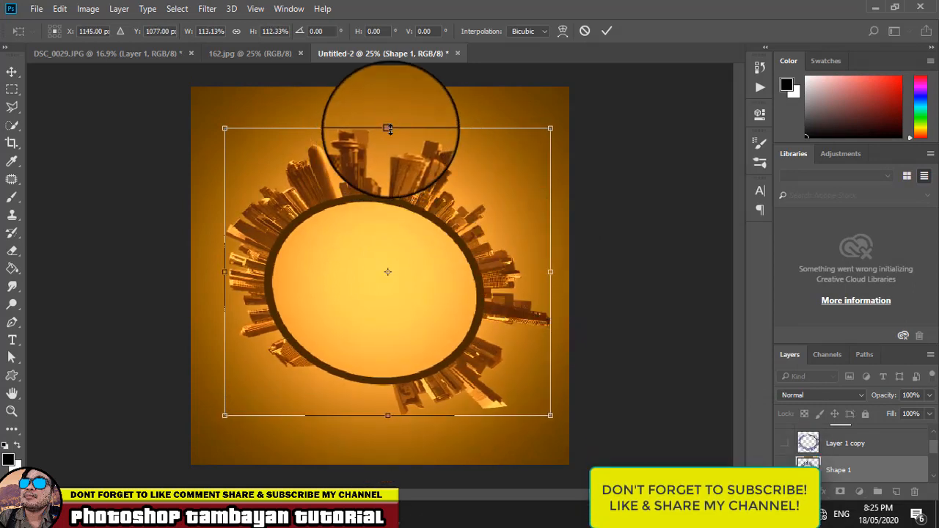
pyautogui.moveTo(388, 128); pyautogui.dragTo(388, 108)
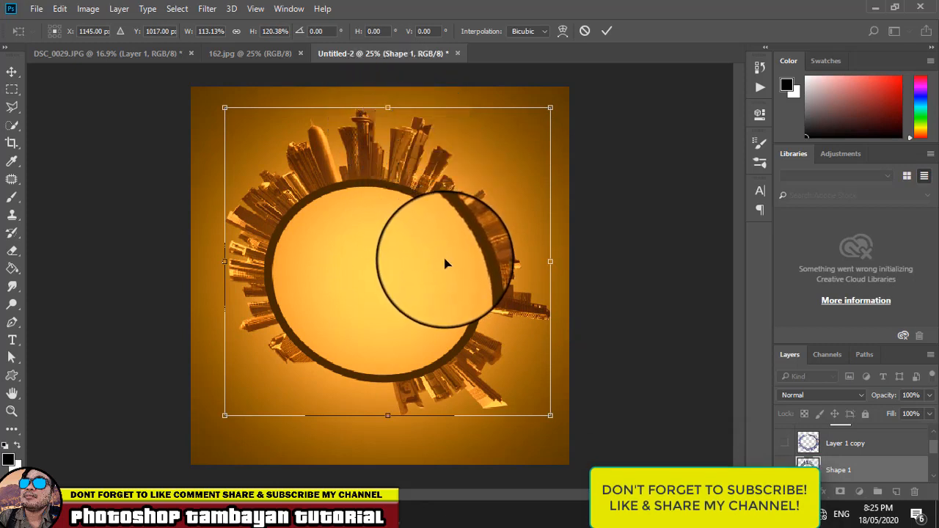
pyautogui.press('Return')
pyautogui.moveTo(477, 224); pyautogui.dragTo(478, 230)
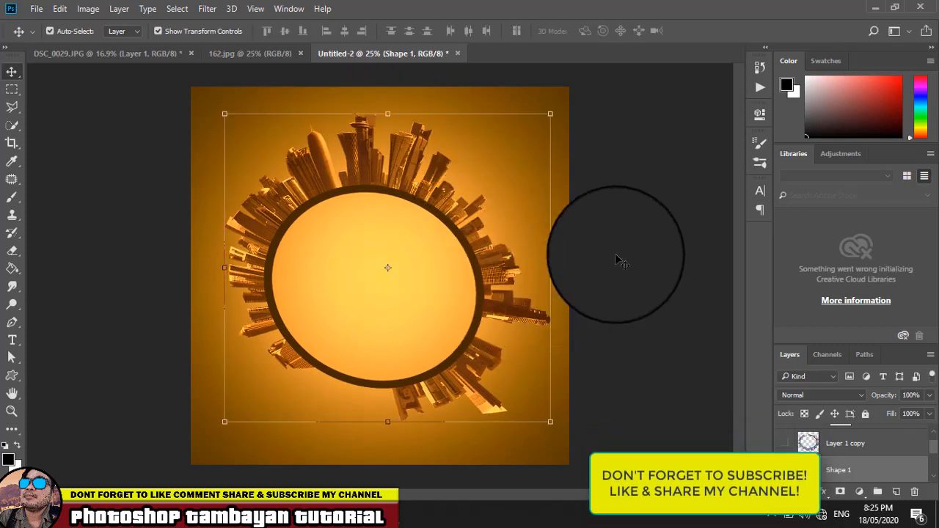